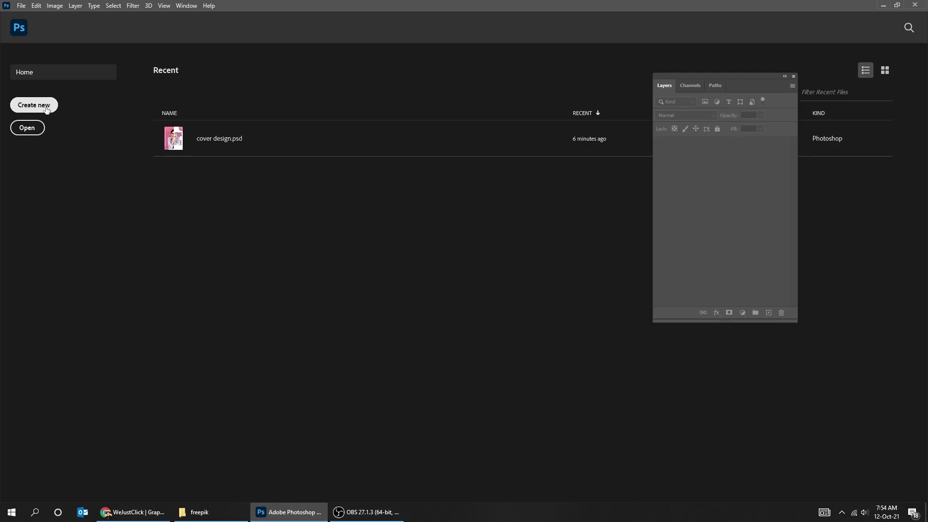
# Create a blank 1080 × 1350 px portrait document from the new-document settings.
pyautogui.click(34, 105)
pyautogui.click(602, 166)
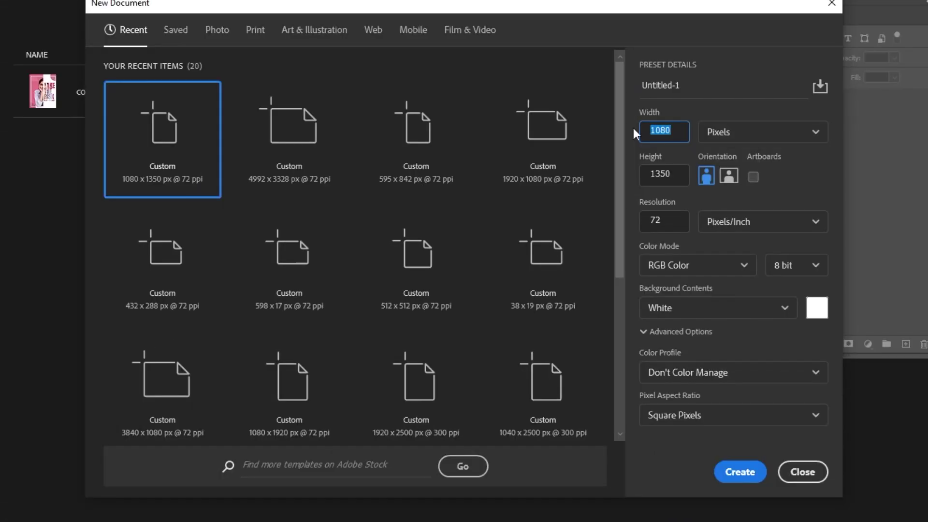
pyautogui.press('Tab')
pyautogui.write('1')
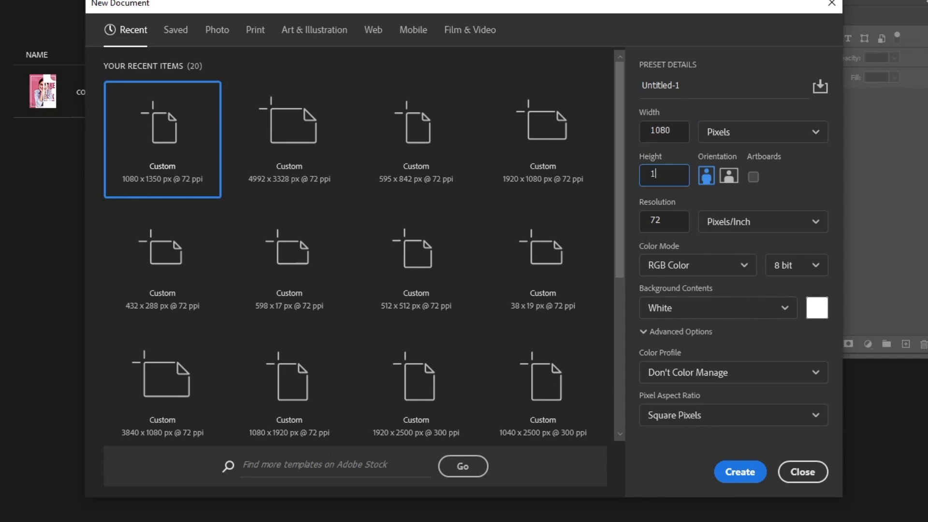
pyautogui.click(740, 471)
# Drag the girl's stock photo onto the canvas, enlarge it to fill, and centre her.
pyautogui.click(200, 512)
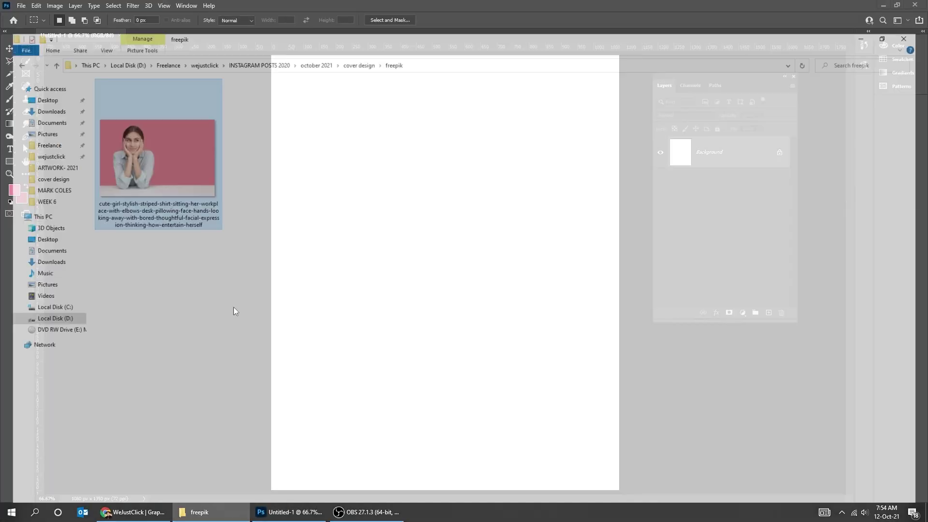
pyautogui.moveTo(149, 123)
pyautogui.mouseDown()
pyautogui.moveTo(314, 370)
pyautogui.moveTo(445, 322)
pyautogui.mouseUp()
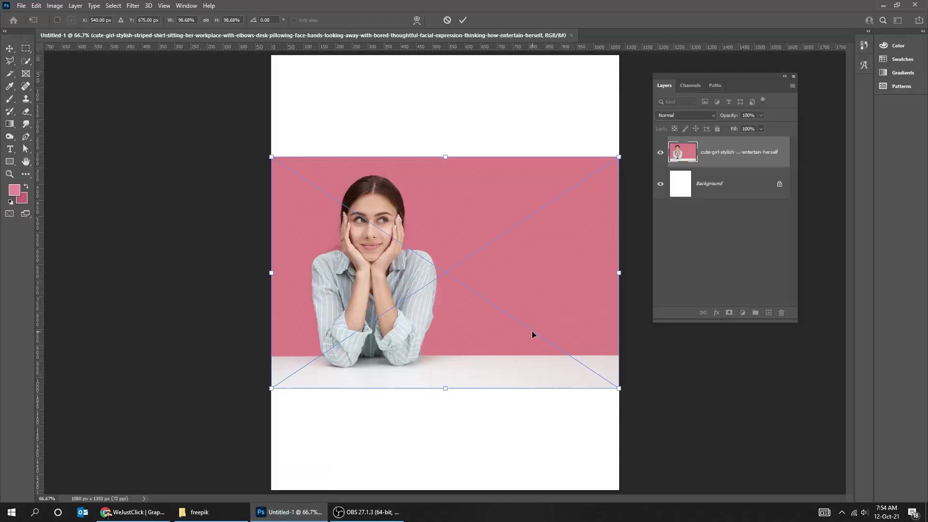
pyautogui.scroll(-1, 533, 334)
pyautogui.scroll(-1, 533, 334)
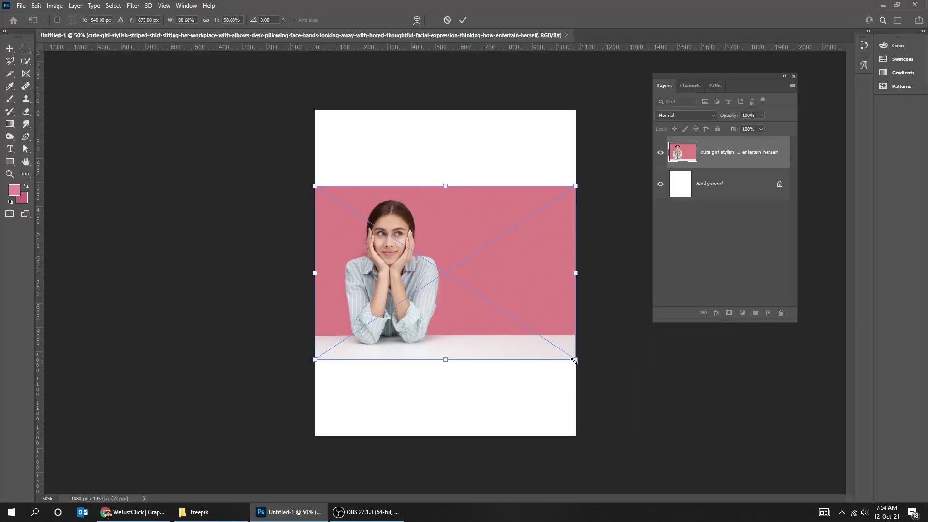
pyautogui.moveTo(577, 359); pyautogui.dragTo(692, 438)
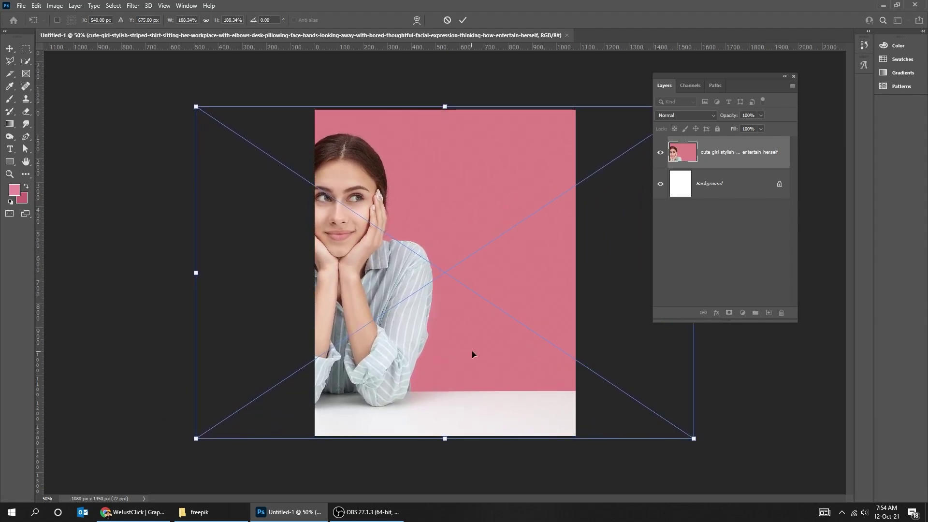
pyautogui.moveTo(473, 355); pyautogui.dragTo(572, 355)
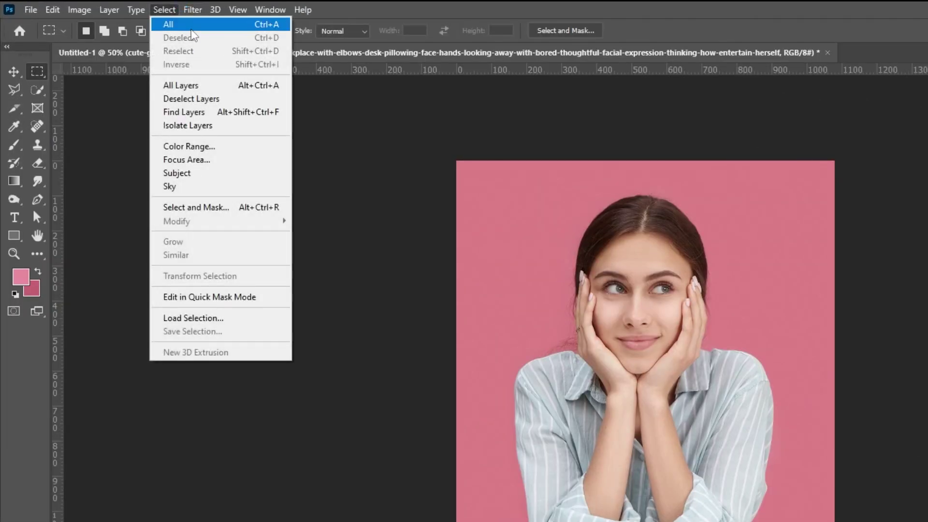
# Select all, add a centre vertical guide, and shrink the selection to the right half.
pyautogui.click(191, 25)
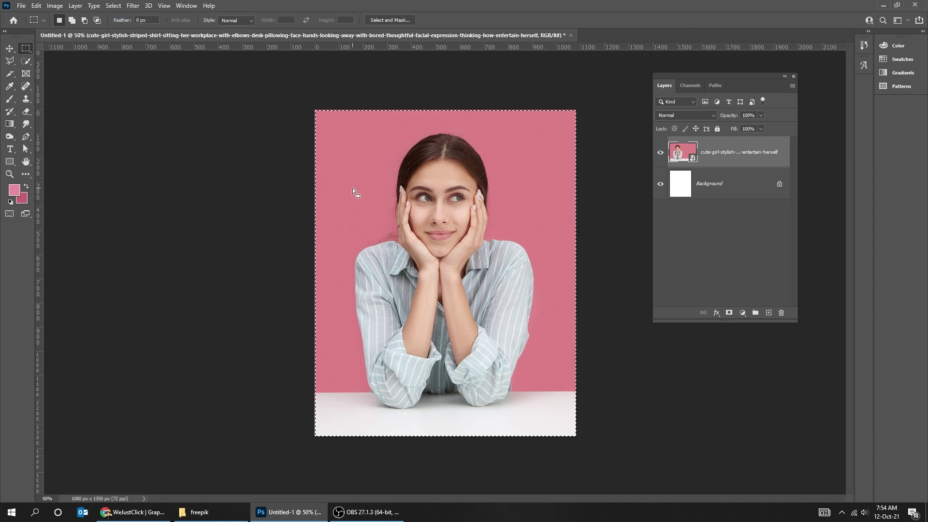
pyautogui.rightClick(352, 188)
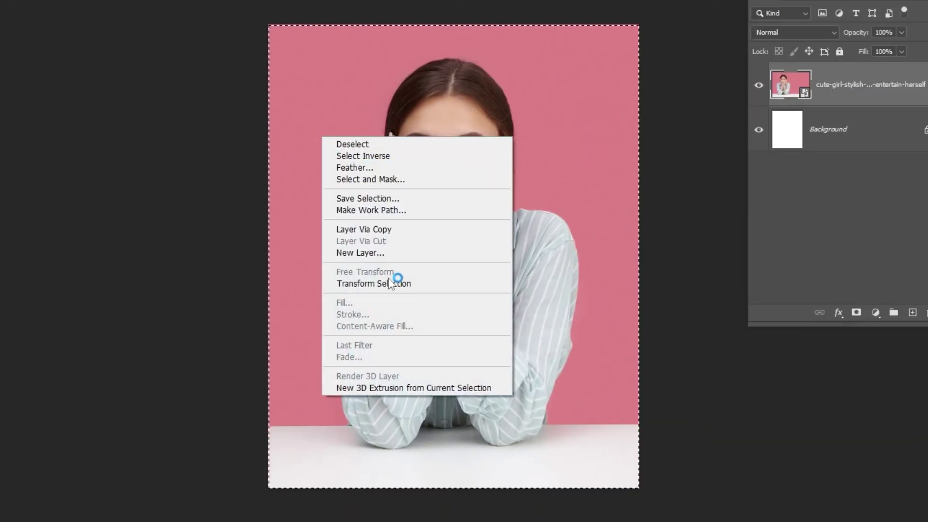
pyautogui.click(392, 283)
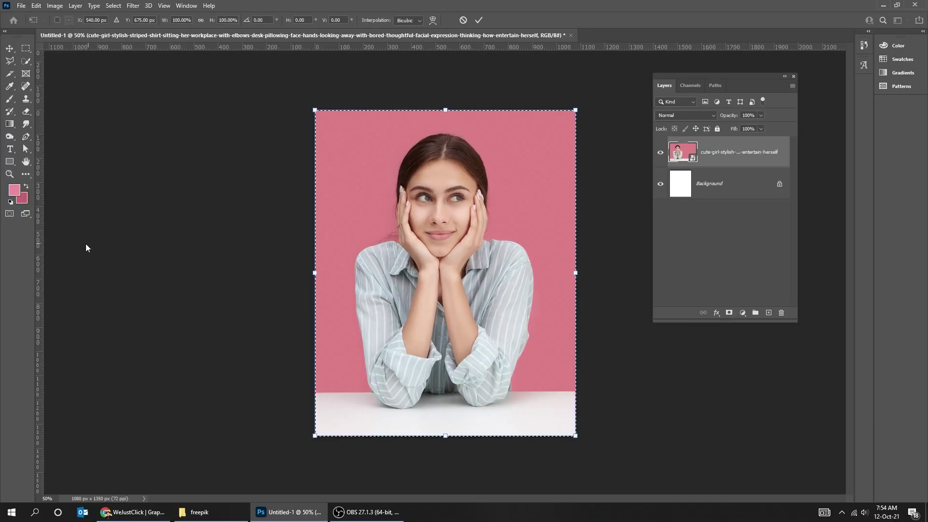
pyautogui.moveTo(40, 247); pyautogui.dragTo(445, 270)
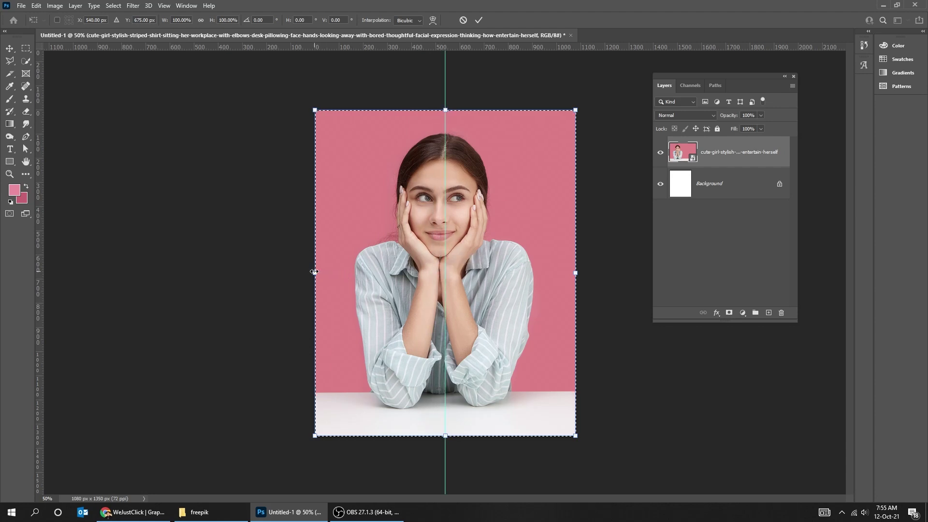
pyautogui.moveTo(314, 272); pyautogui.dragTo(445, 271)
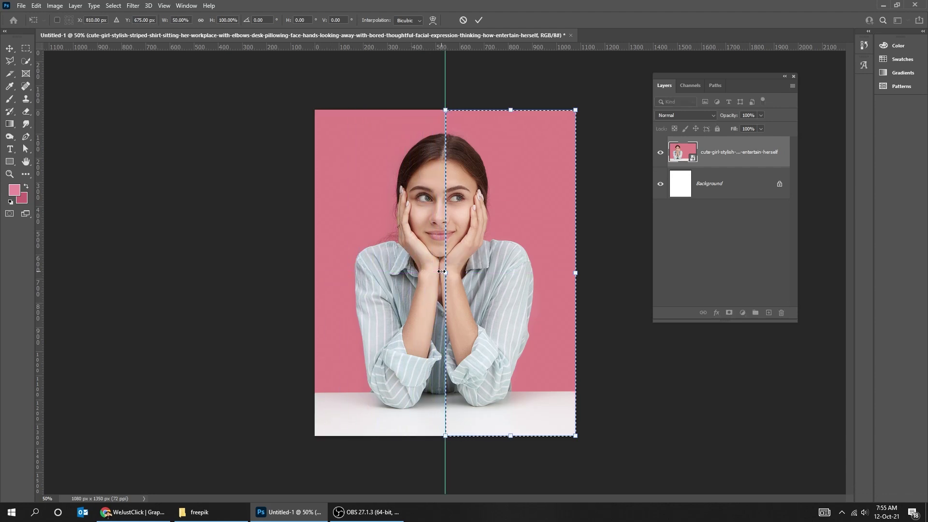
pyautogui.press('Return')
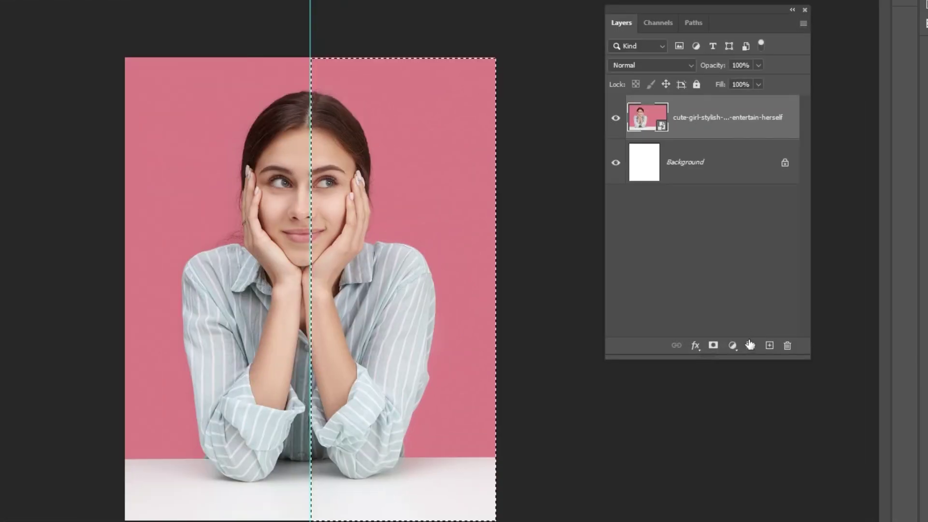
# Fill the right-half selection with a white Solid Color fill layer.
pyautogui.click(742, 312)
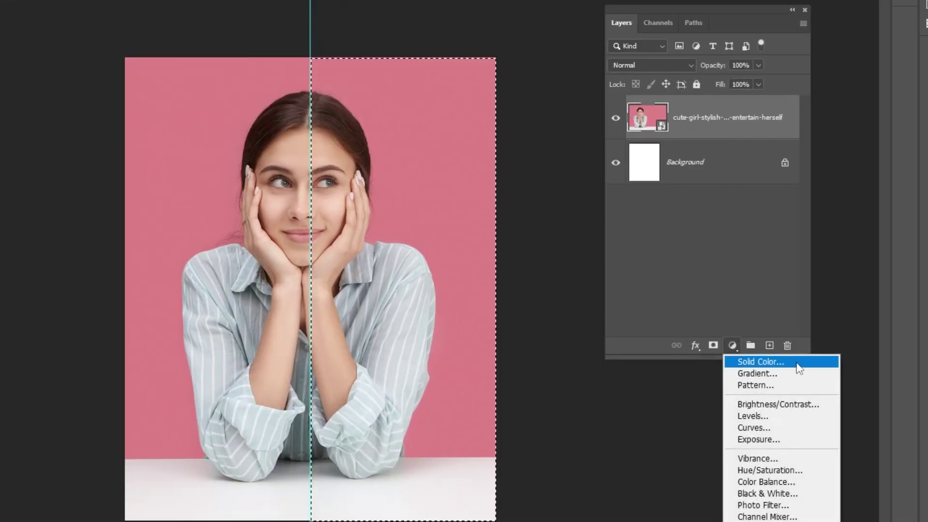
pyautogui.click(761, 361)
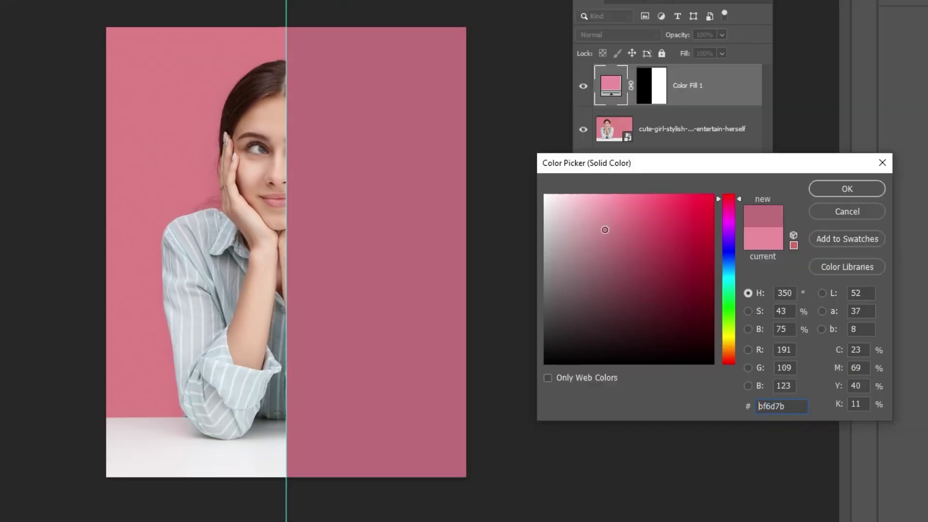
pyautogui.moveTo(617, 282); pyautogui.dragTo(530, 192)
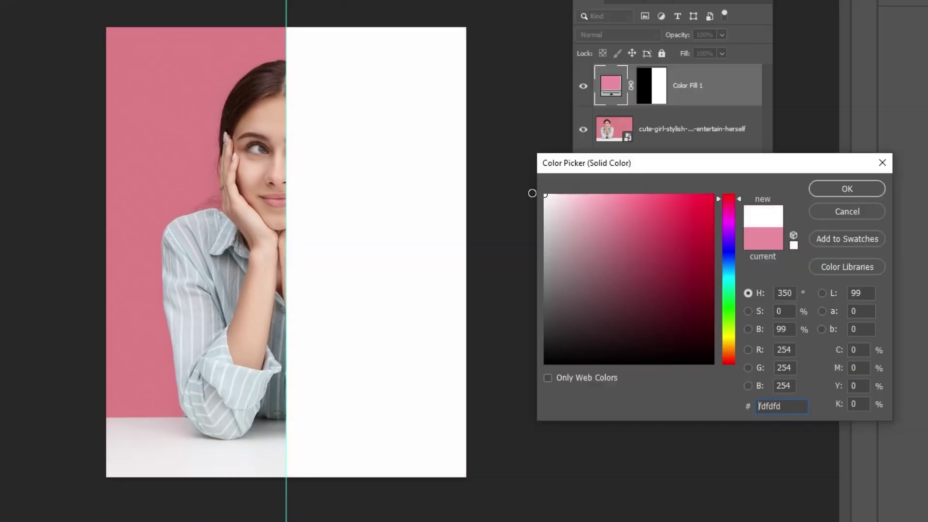
pyautogui.click(835, 191)
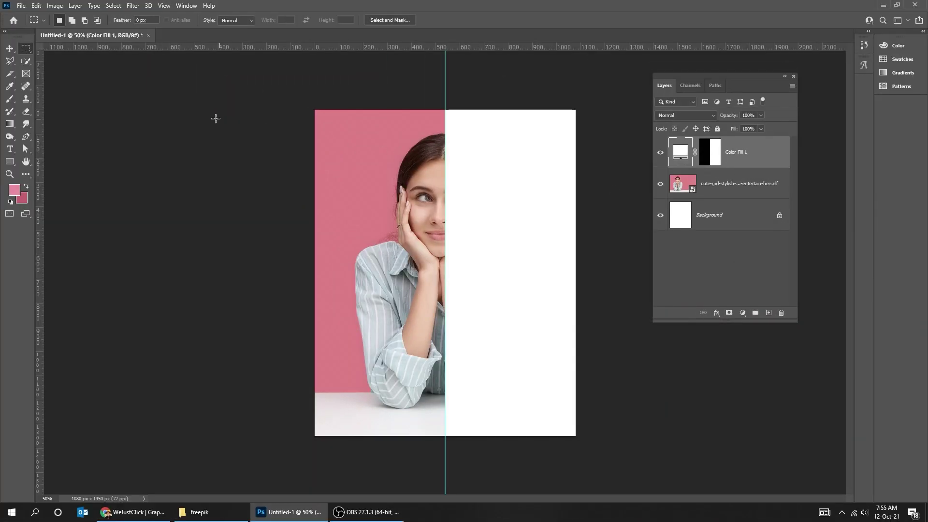
pyautogui.hotkey('ctrl', ';')
# Type 'TAKE THE RISK' as three stacked lines on the white half and commit it.
pyautogui.press('t')
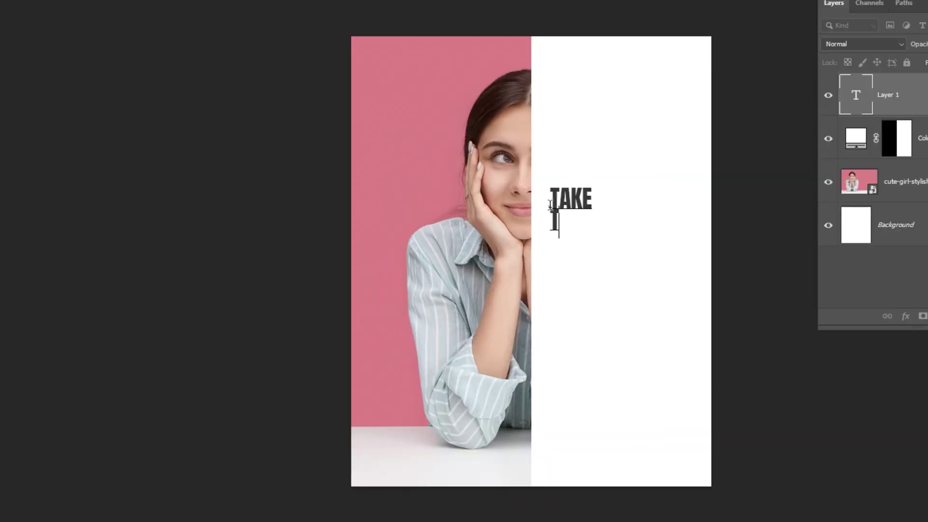
pyautogui.write('HE ')
pyautogui.write('RISK')
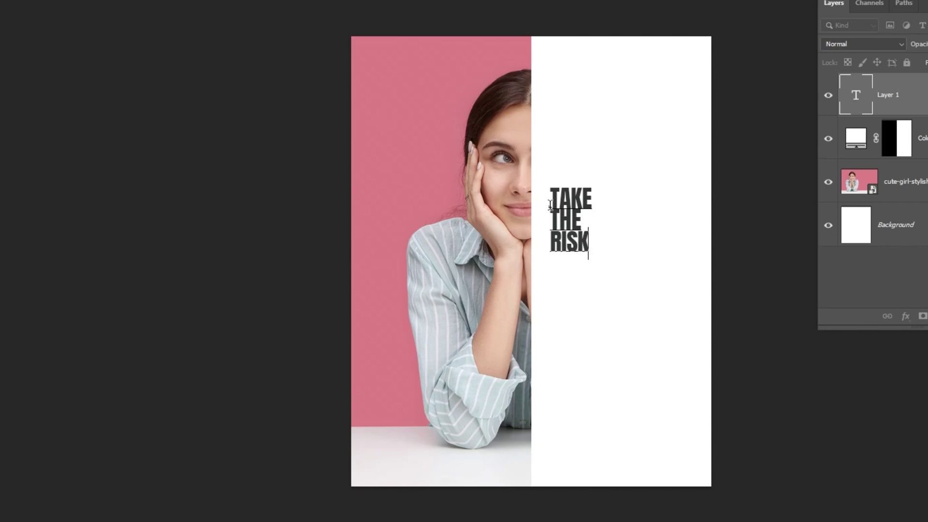
pyautogui.hotkey('ctrl', 'Return')
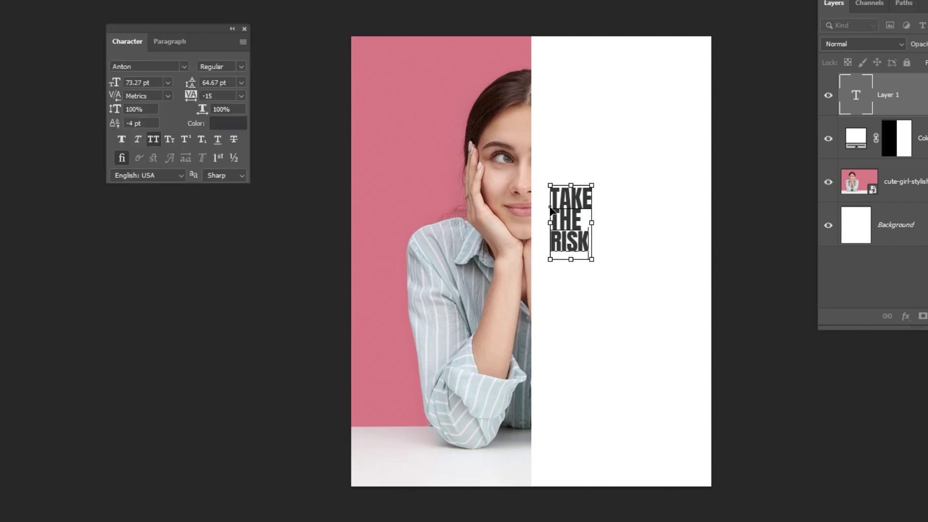
pyautogui.hotkey('ctrl', 'Return')
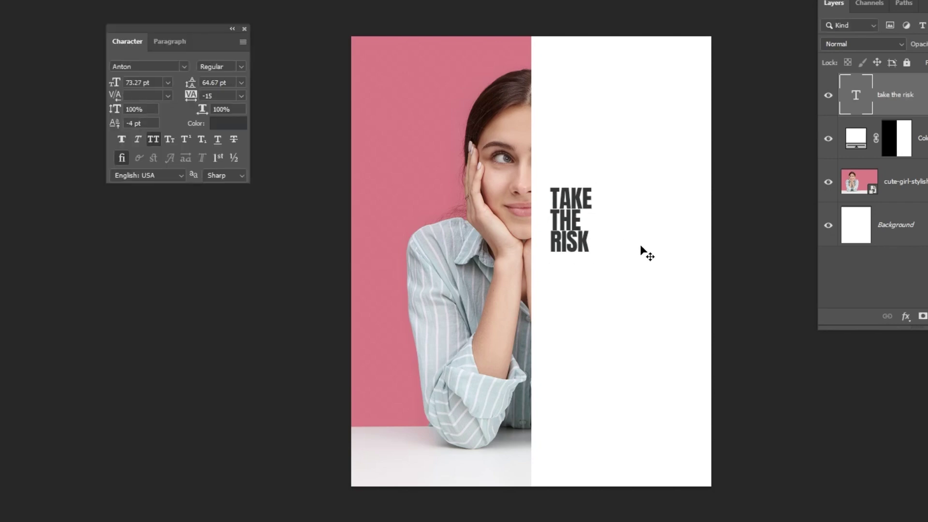
# Scale TAKE THE RISK up and move it higher on the white half.
pyautogui.hotkey('ctrl', 't')
pyautogui.moveTo(597, 265); pyautogui.dragTo(667, 391)
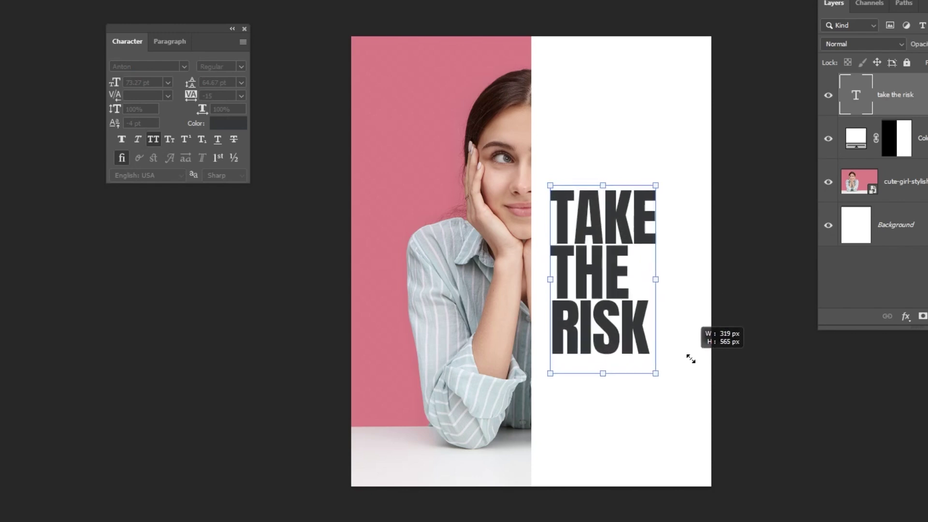
pyautogui.press('Return')
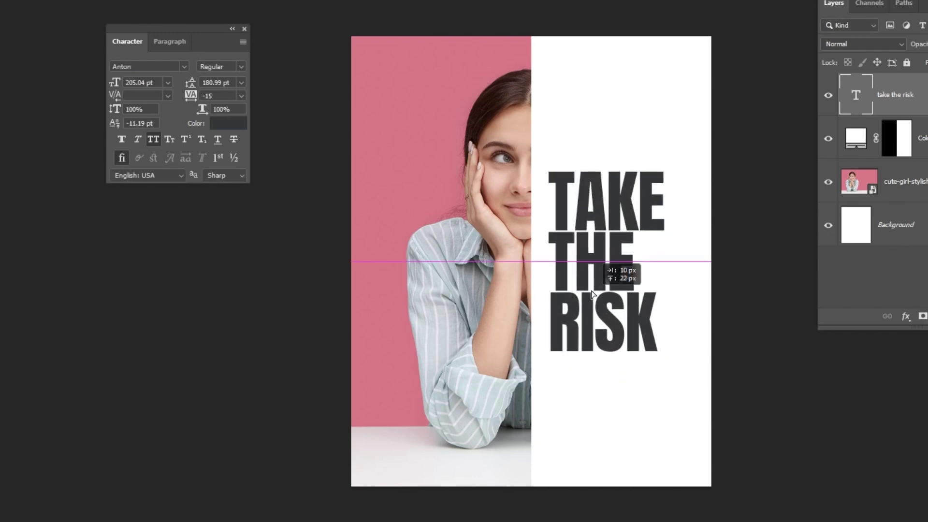
pyautogui.moveTo(598, 317); pyautogui.dragTo(594, 290)
pyautogui.scroll(2, 594, 290)
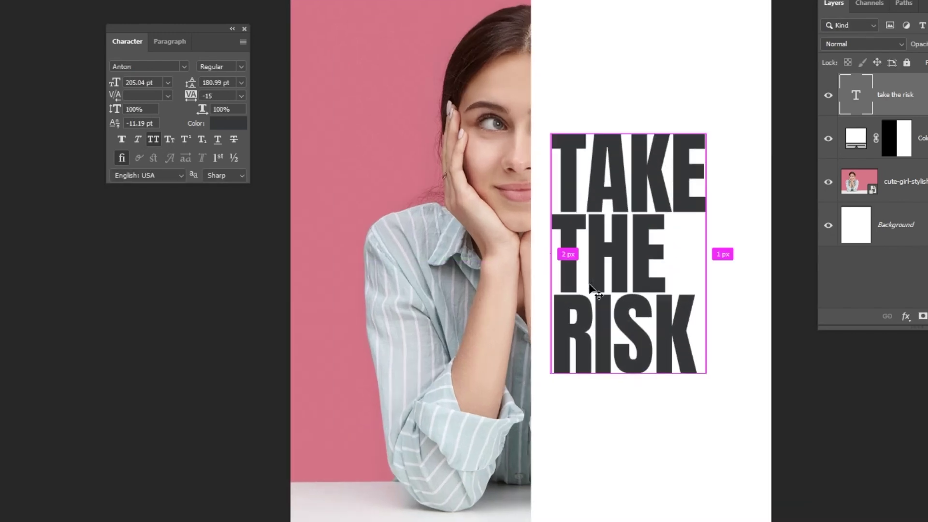
pyautogui.moveTo(591, 308); pyautogui.dragTo(591, 308)
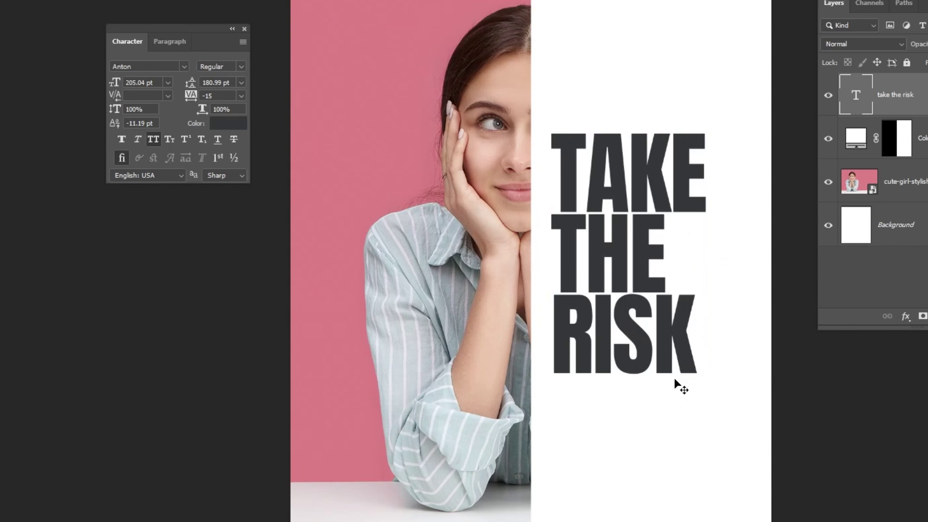
# Enlarge the text further to fill the white half and nudge it toward the centre line.
pyautogui.hotkey('ctrl', 't')
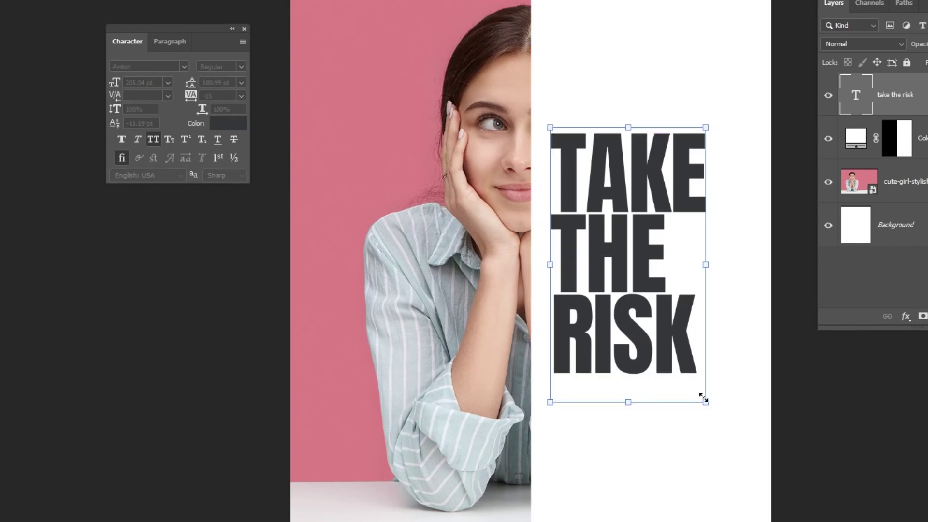
pyautogui.moveTo(702, 396); pyautogui.dragTo(722, 432)
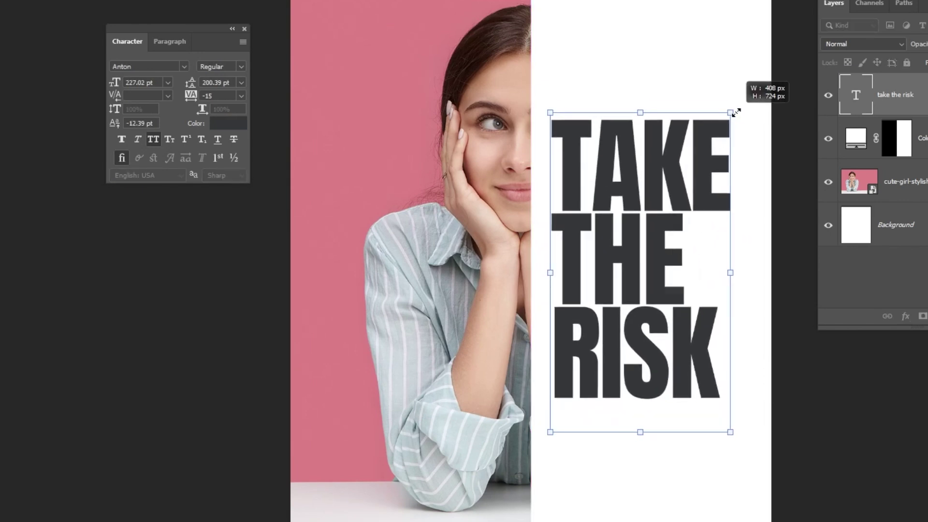
pyautogui.moveTo(720, 129); pyautogui.dragTo(754, 84)
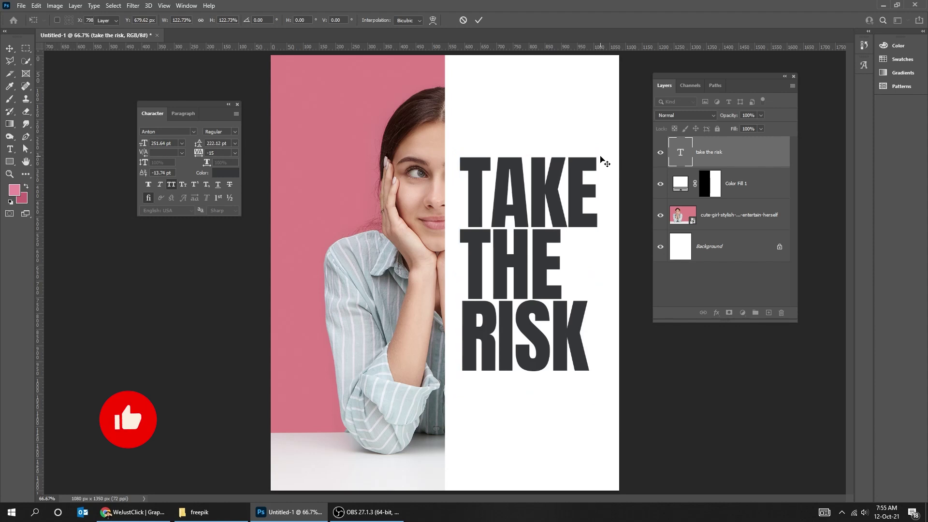
pyautogui.press('Return')
pyautogui.moveTo(562, 238); pyautogui.dragTo(555, 231)
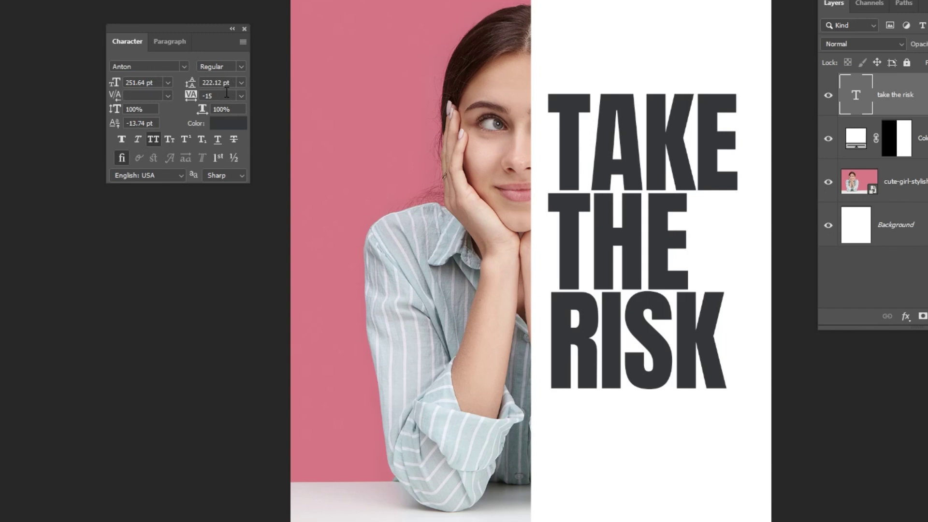
# Set the text's leading to 224 pt and font size to 254 pt.
pyautogui.click(218, 82)
pyautogui.write('22')
pyautogui.write('4')
pyautogui.click(142, 83)
pyautogui.press('Return')
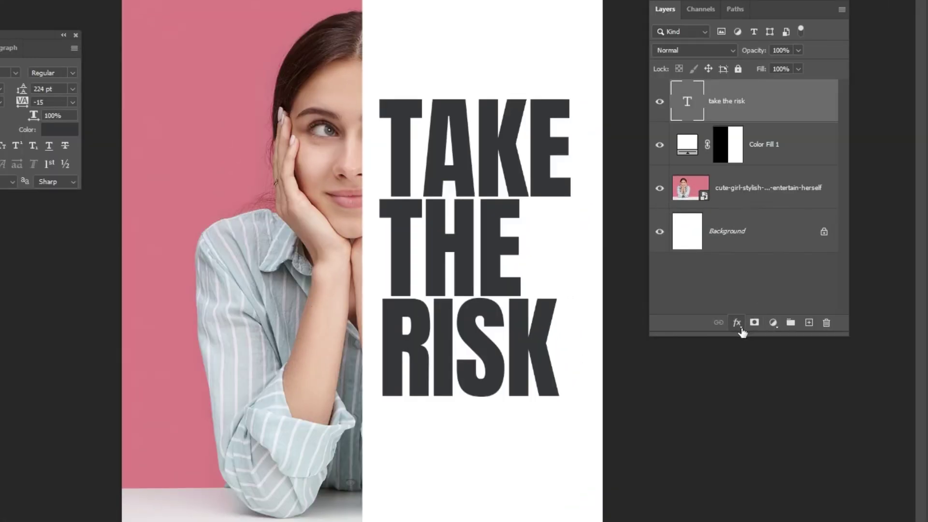
# Give the TAKE THE RISK layer 0% fill opacity and a Shallow knockout in Blending Options.
pyautogui.click(737, 322)
pyautogui.click(776, 338)
pyautogui.moveTo(403, 137); pyautogui.dragTo(407, 148)
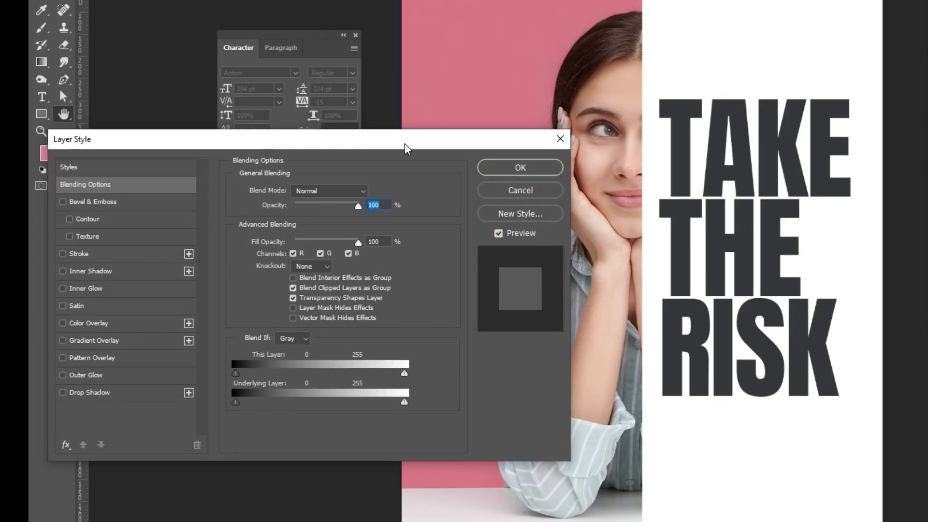
pyautogui.moveTo(358, 243); pyautogui.dragTo(290, 242)
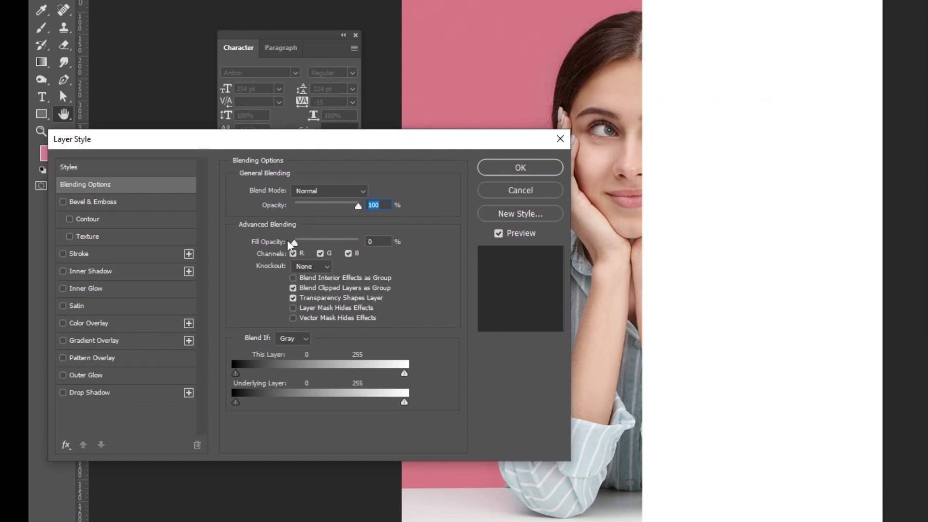
pyautogui.click(308, 267)
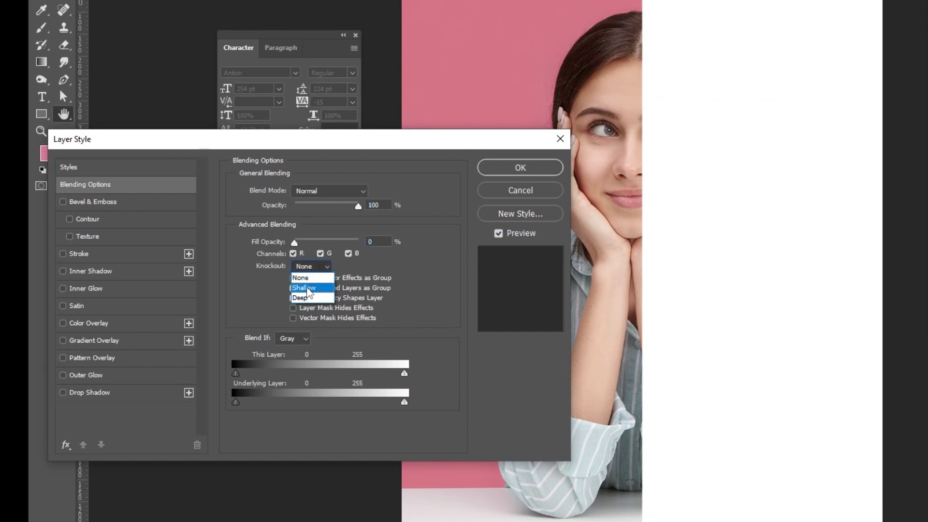
pyautogui.click(307, 287)
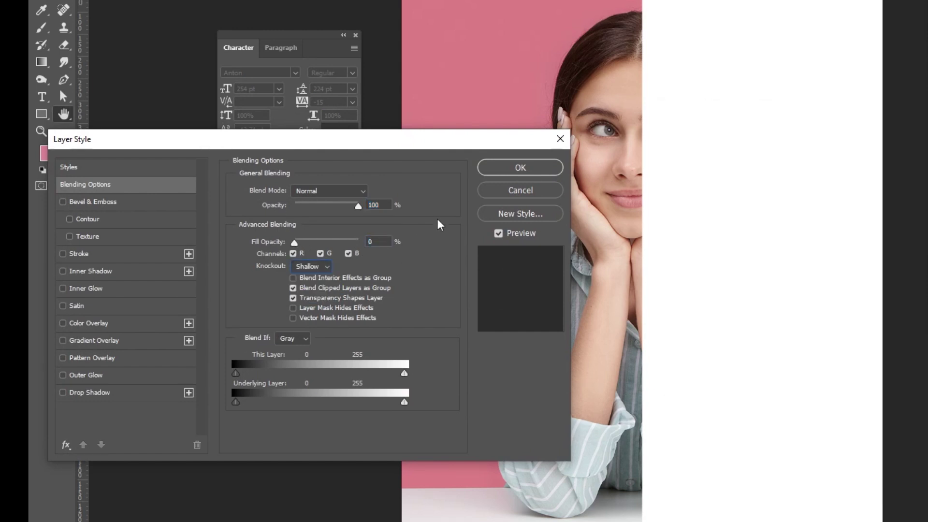
pyautogui.click(520, 168)
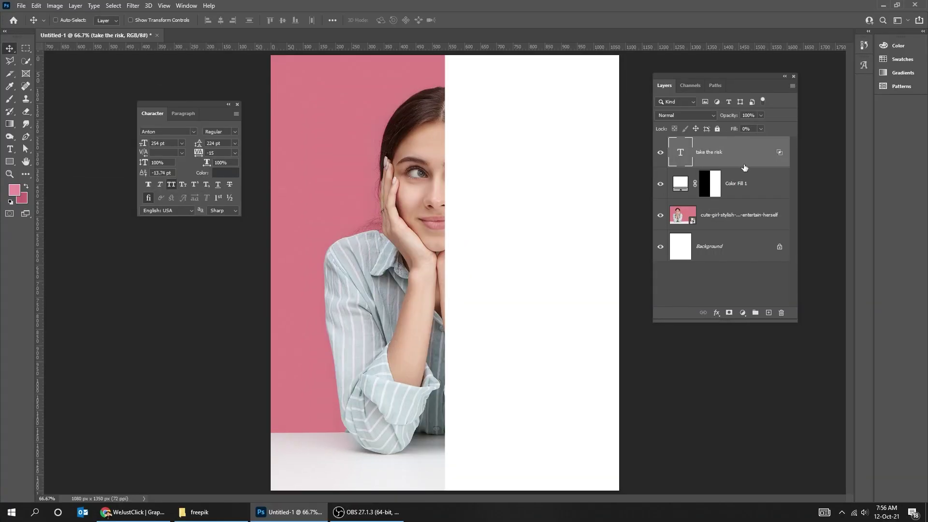
# Group the text and white fill layers as Group 1 and expand the group.
pyautogui.keyDown('shift'); pyautogui.click(747, 185); pyautogui.keyUp('shift')
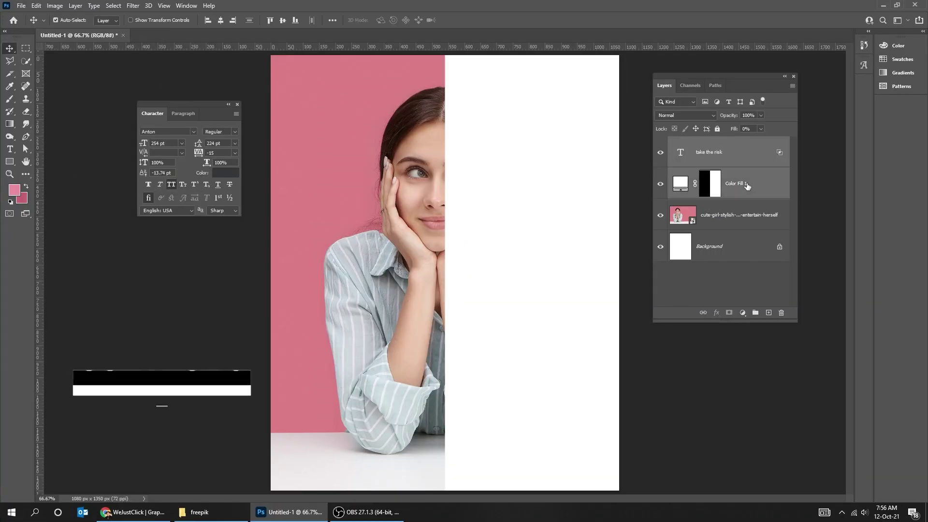
pyautogui.hotkey('ctrl', 'g')
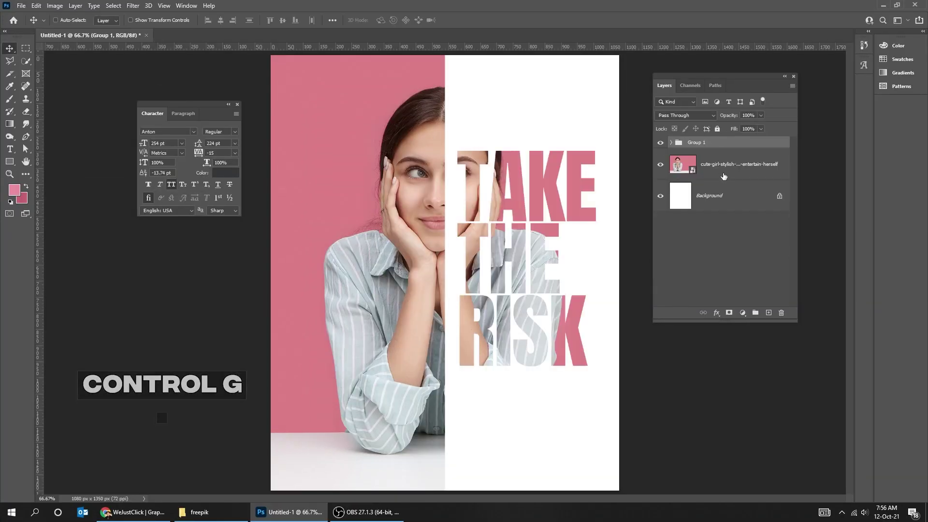
pyautogui.click(671, 143)
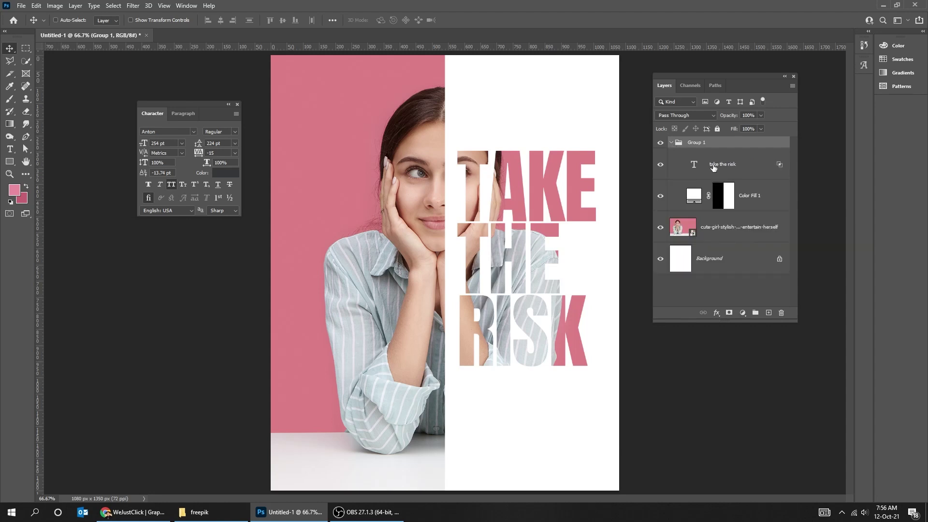
pyautogui.click(712, 167)
# Try moving the text, undo the move, and colour-tag Group 1 red.
pyautogui.moveTo(587, 225); pyautogui.dragTo(550, 251)
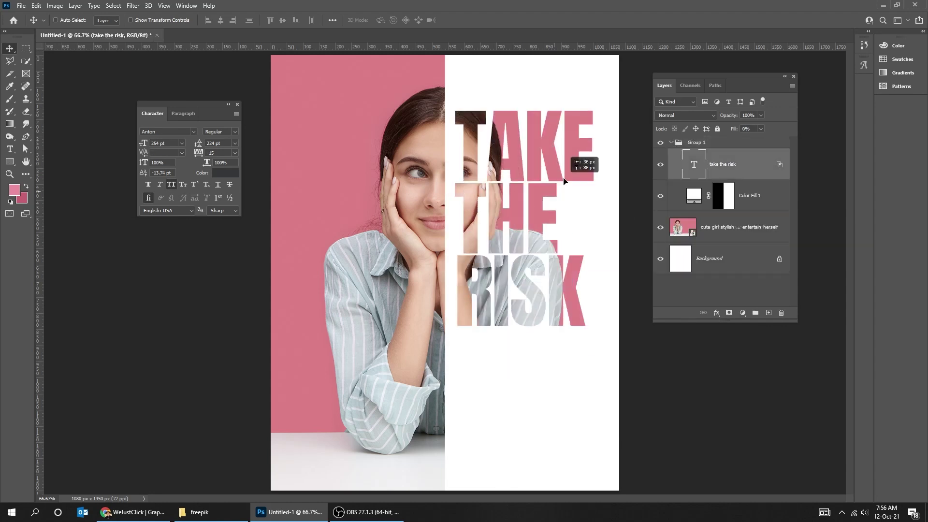
pyautogui.hotkey('ctrl', 'z')
pyautogui.click(702, 143)
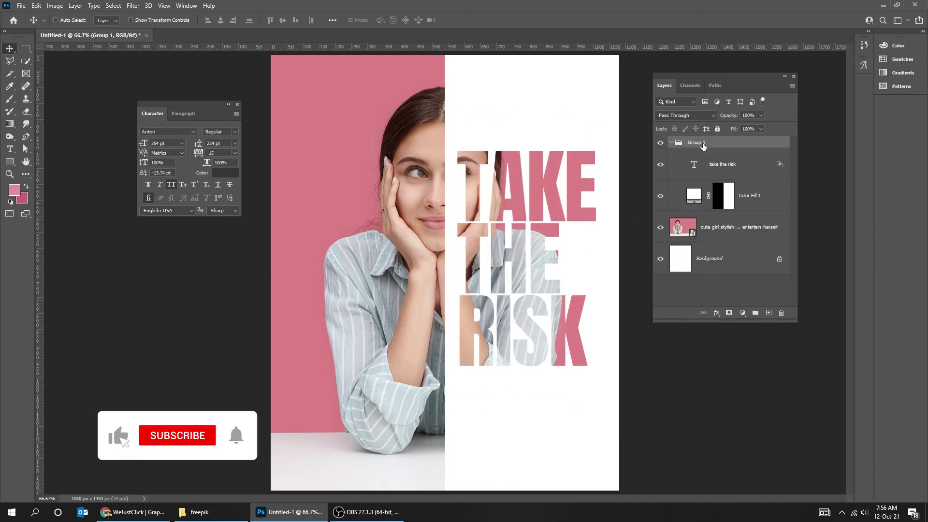
pyautogui.rightClick(702, 143)
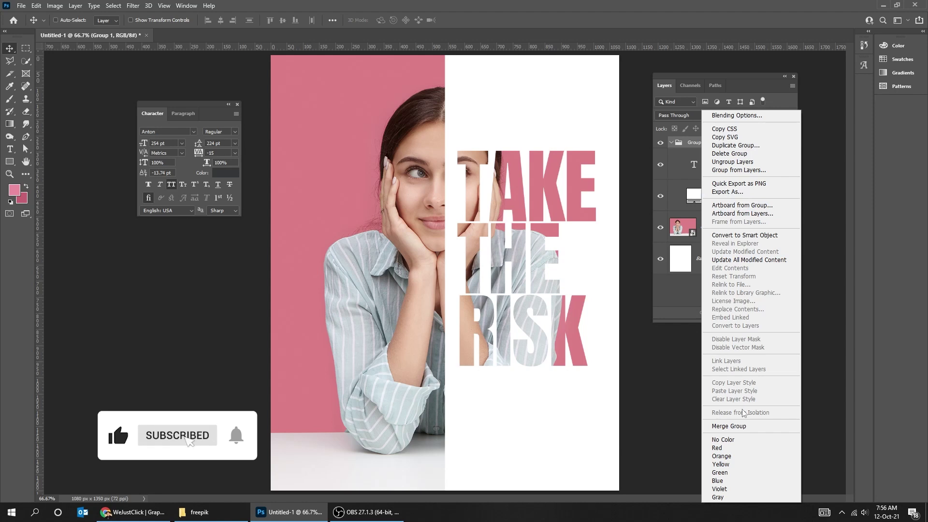
pyautogui.click(726, 447)
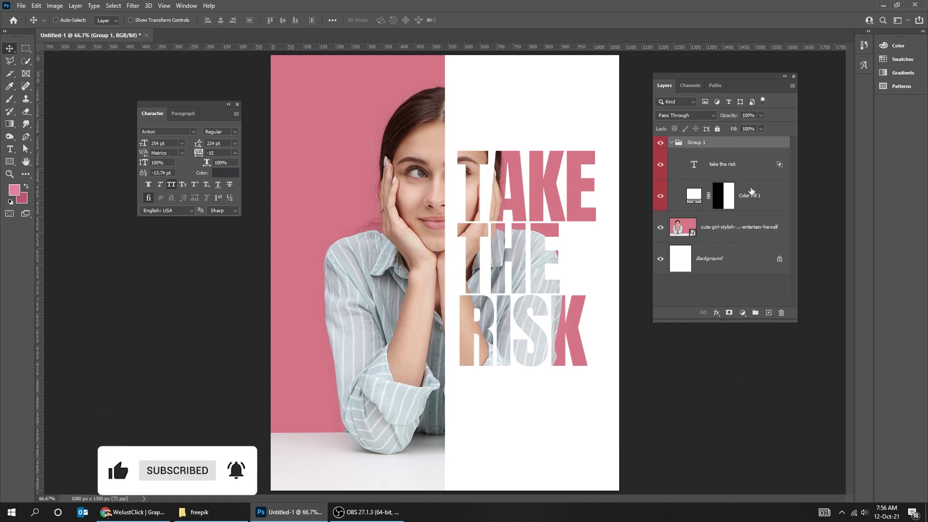
# Hide Group 1, shift the photo right to centre her face on the guide, then show Group 1.
pyautogui.click(662, 143)
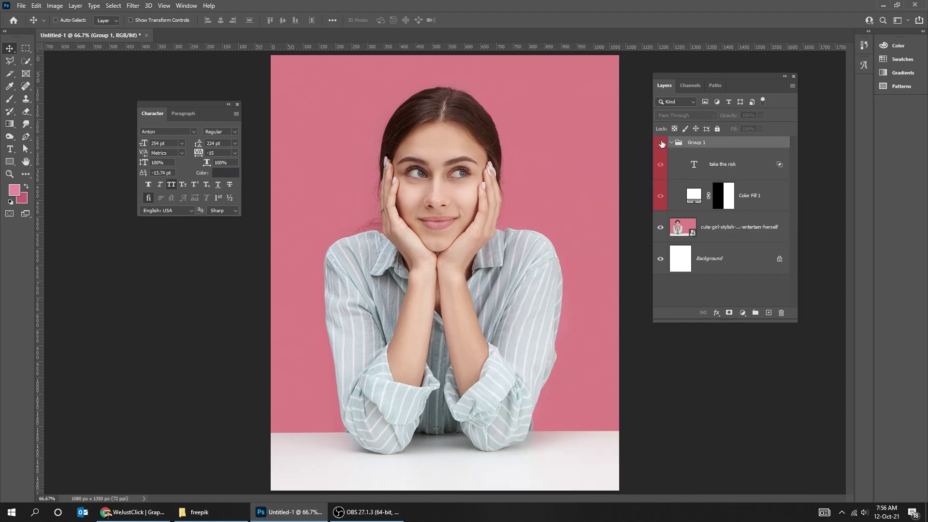
pyautogui.hotkey('ctrl', ';')
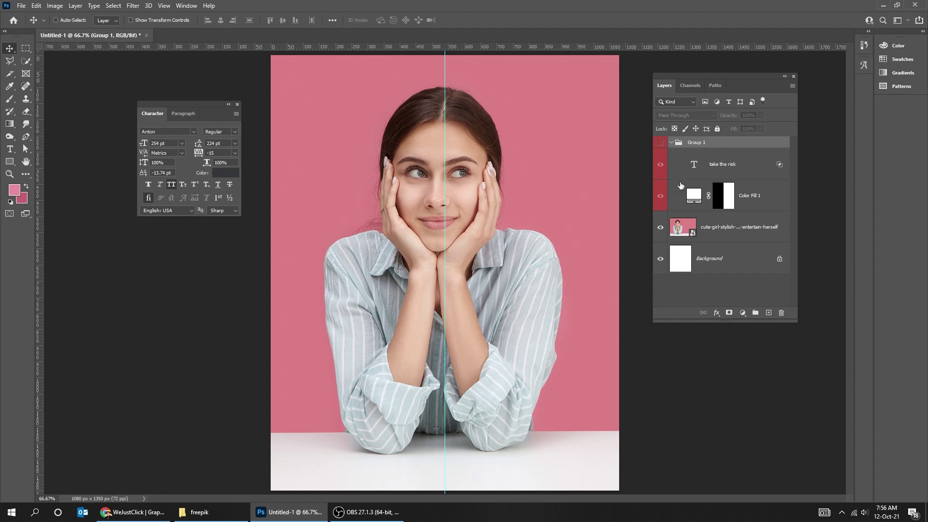
pyautogui.click(709, 231)
pyautogui.moveTo(486, 278); pyautogui.dragTo(504, 277)
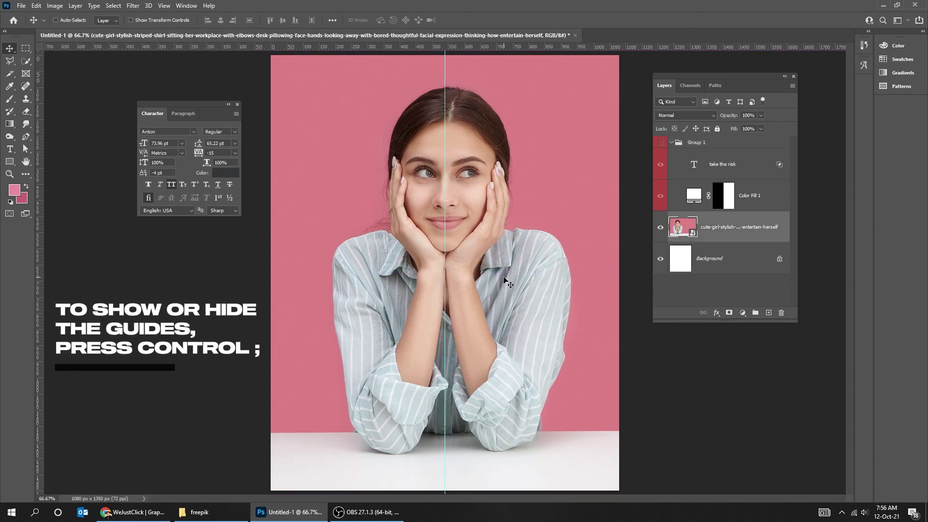
pyautogui.click(660, 143)
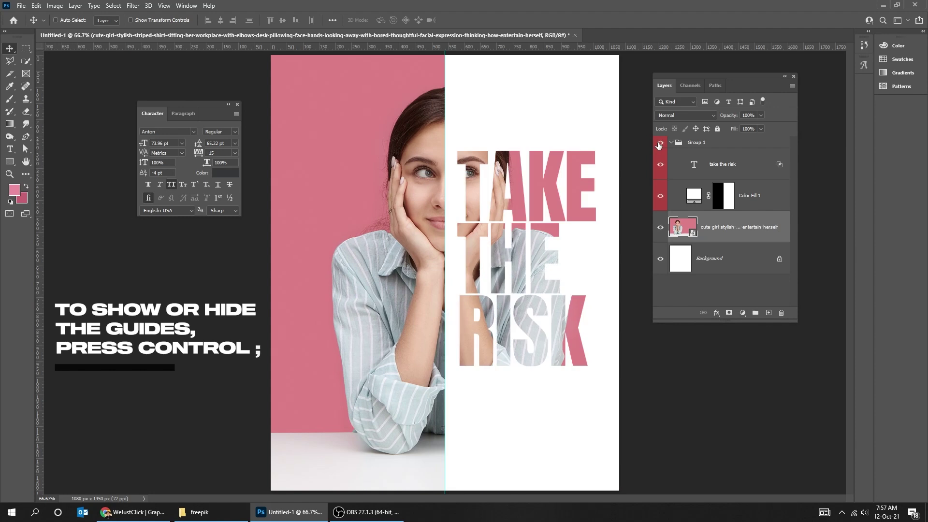
pyautogui.click(757, 164)
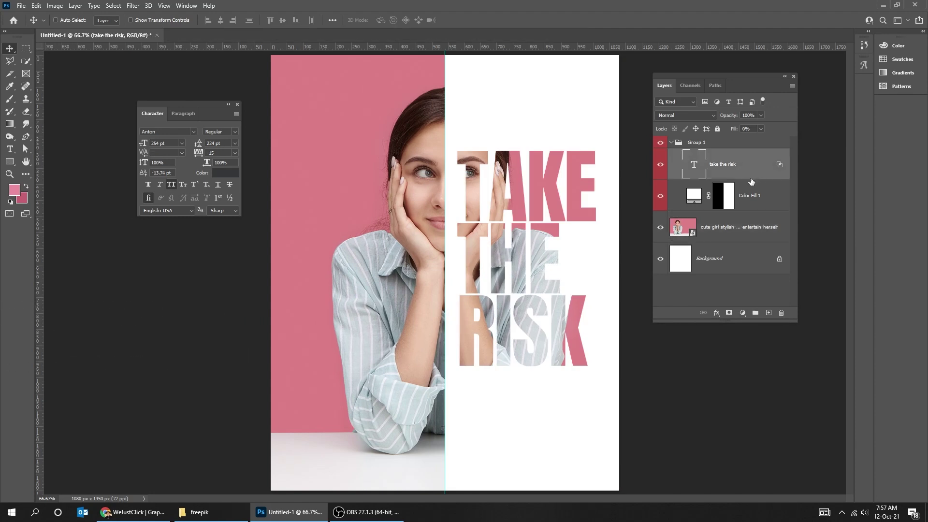
# Type 'OR LOOSE THE CHANCE' below the title and shrink it to fit the white half.
pyautogui.press('t')
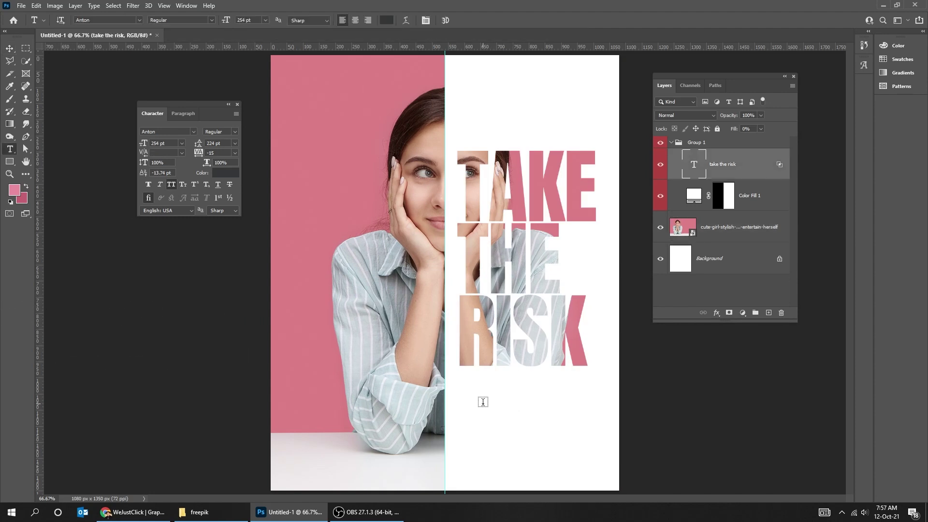
pyautogui.click(468, 402)
pyautogui.write('OR ')
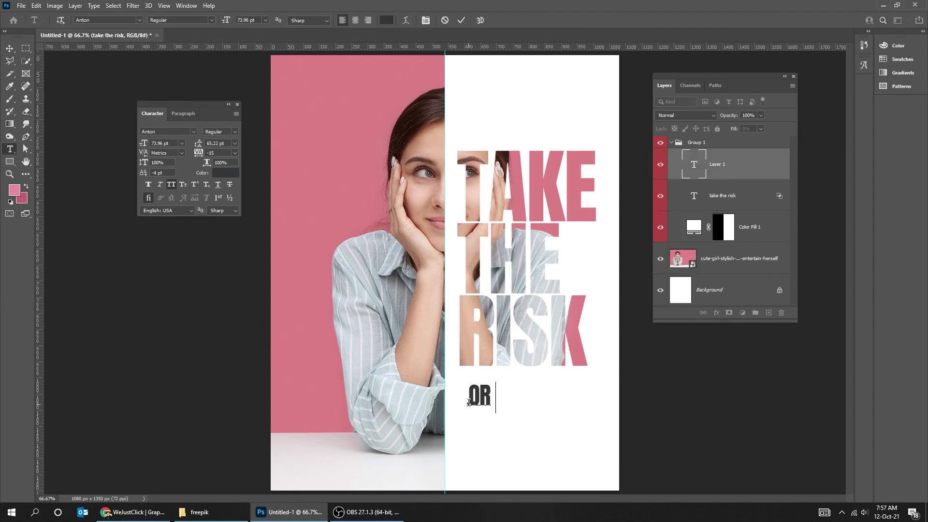
pyautogui.write('LOOSE THE CH')
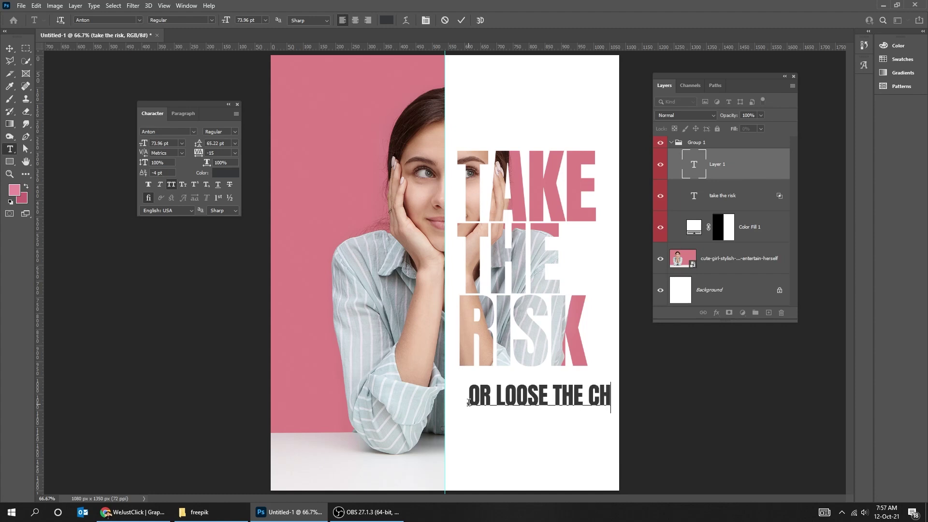
pyautogui.write('NCE')
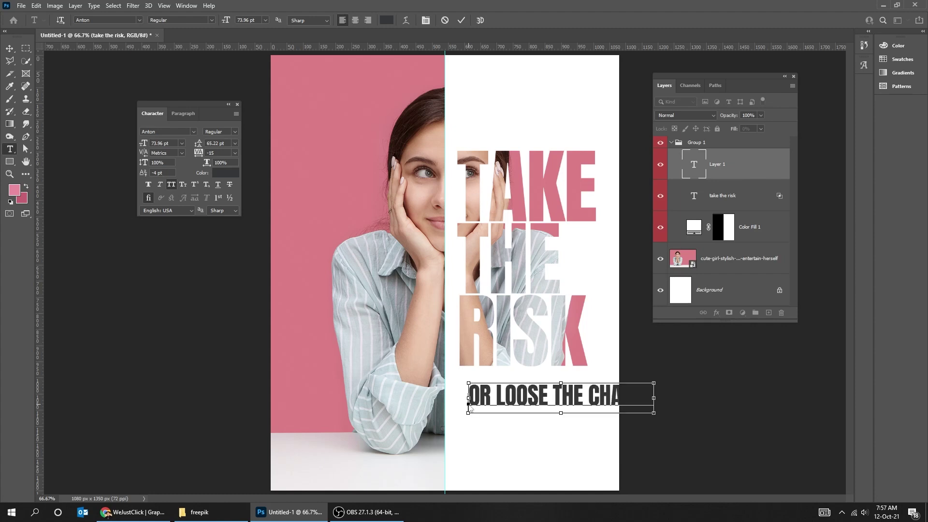
pyautogui.hotkey('ctrl', 'Return')
pyautogui.hotkey('ctrl', 't')
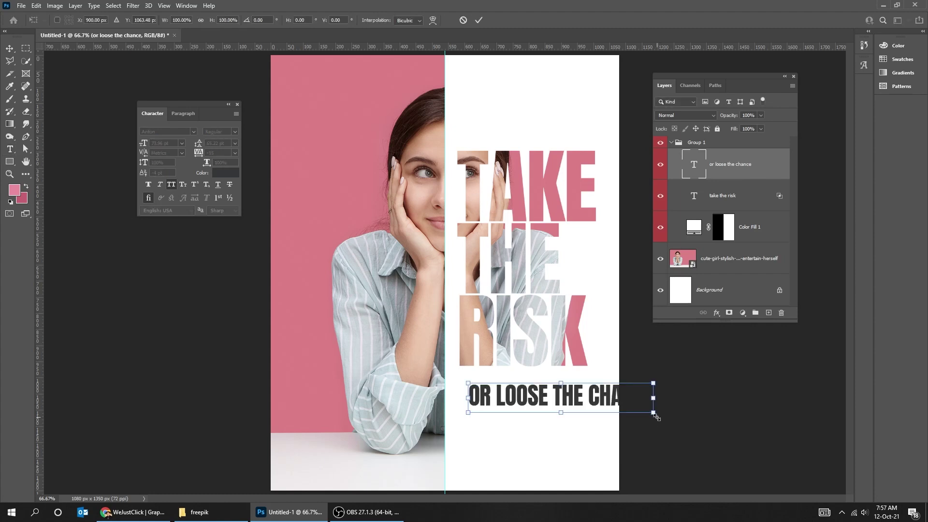
pyautogui.moveTo(654, 414); pyautogui.dragTo(605, 404)
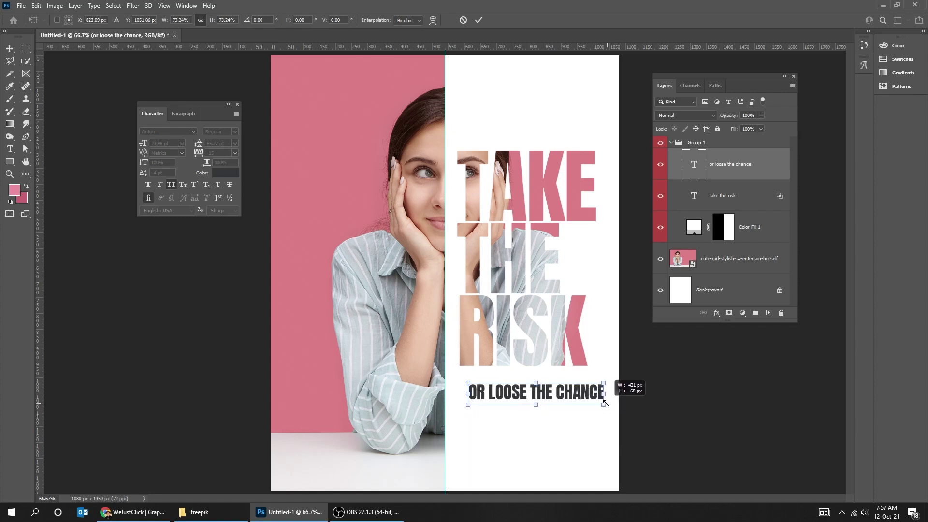
pyautogui.press('Return')
# Move and align the new line directly beneath TAKE THE RISK.
pyautogui.moveTo(580, 410)
pyautogui.mouseDown()
pyautogui.moveTo(566, 397)
pyautogui.moveTo(594, 396)
pyautogui.mouseUp()
pyautogui.hotkey('ctrl', 't')
pyautogui.press('Return')
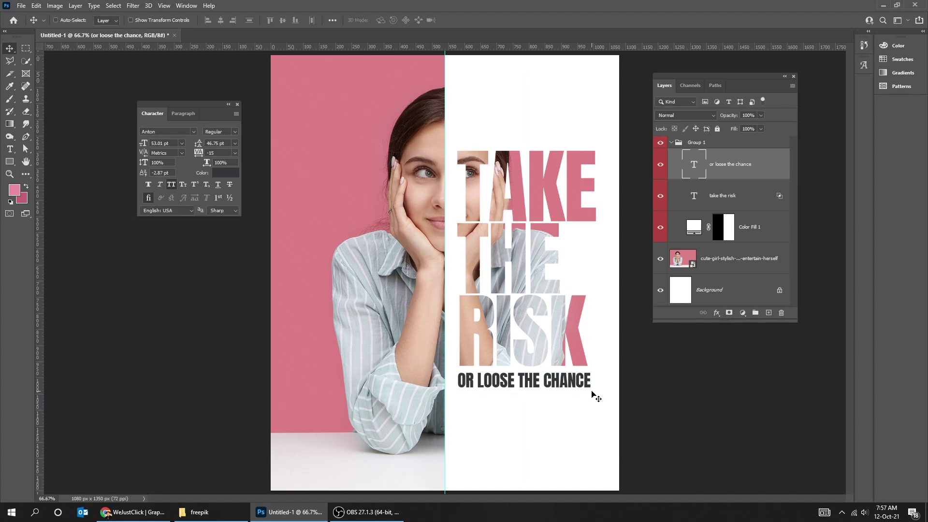
pyautogui.moveTo(596, 396); pyautogui.dragTo(602, 395)
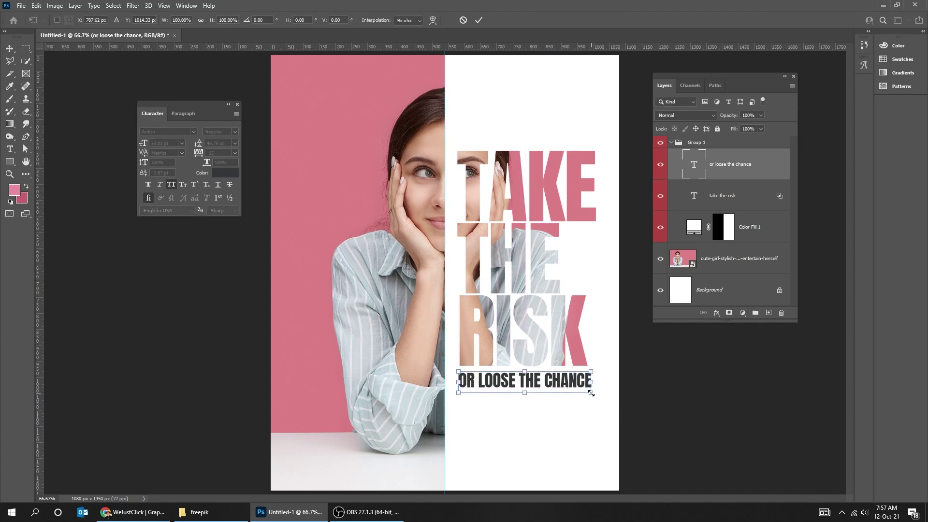
pyautogui.hotkey('ctrl', 't')
pyautogui.press('Return')
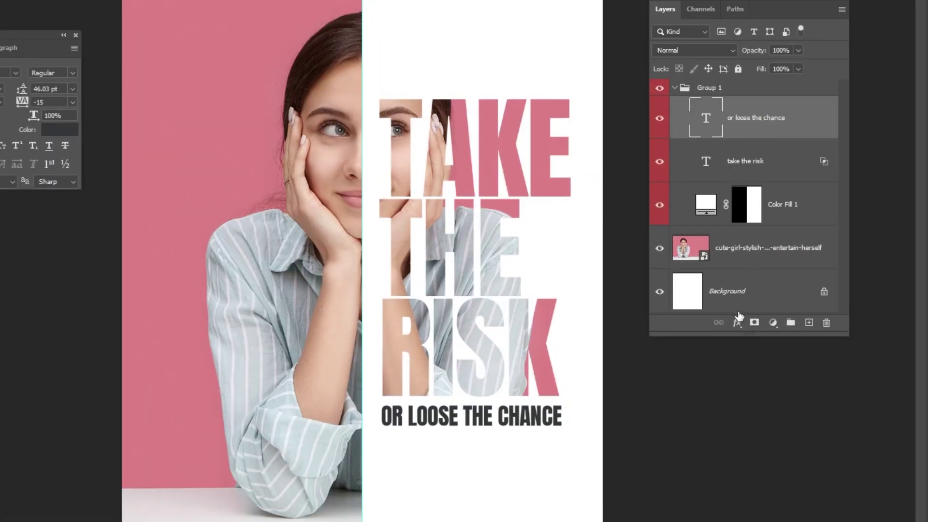
pyautogui.click(737, 323)
# Give 'OR LOOSE THE CHANCE' 0% fill with Shallow knockout so the photo shows through.
pyautogui.click(761, 338)
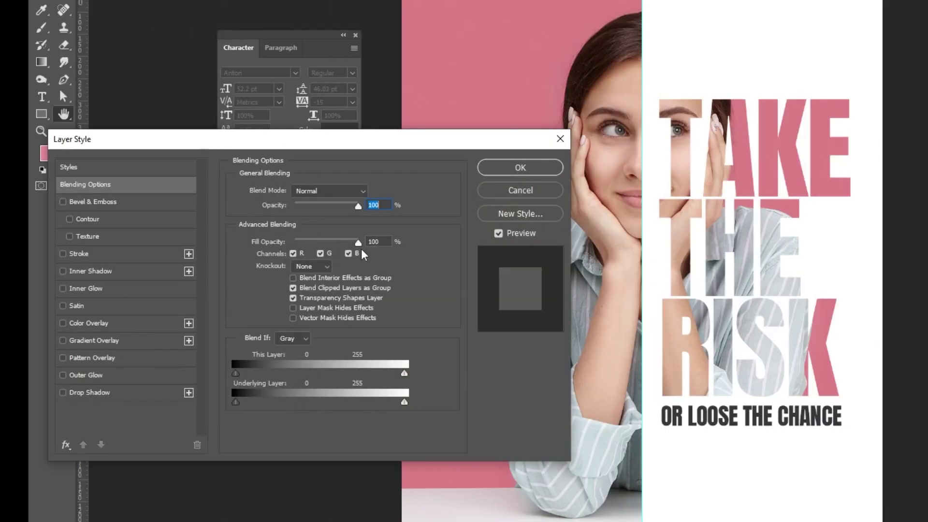
pyautogui.moveTo(357, 242); pyautogui.dragTo(294, 242)
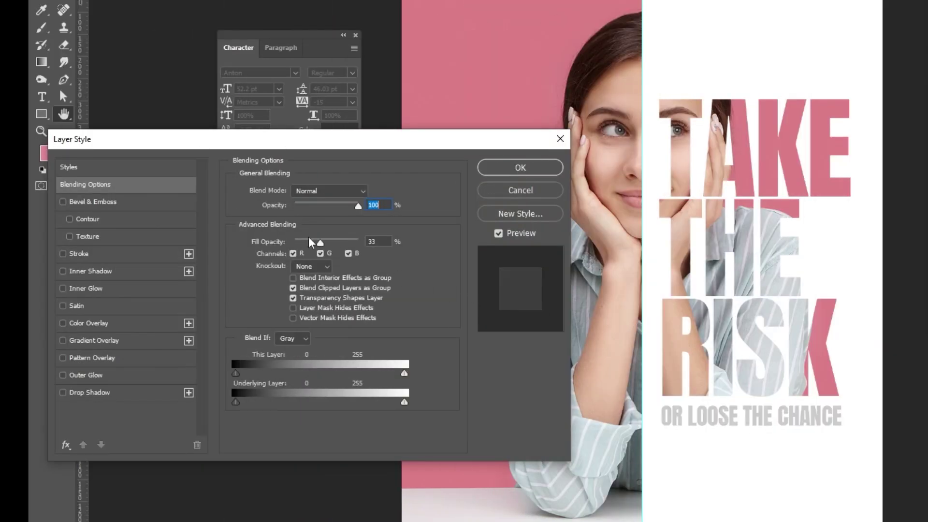
pyautogui.click(310, 265)
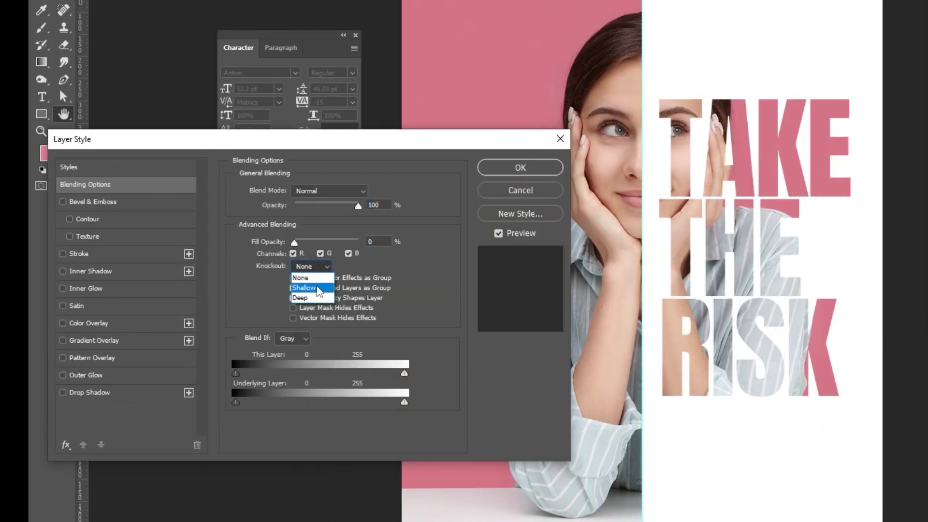
pyautogui.click(310, 286)
pyautogui.click(520, 168)
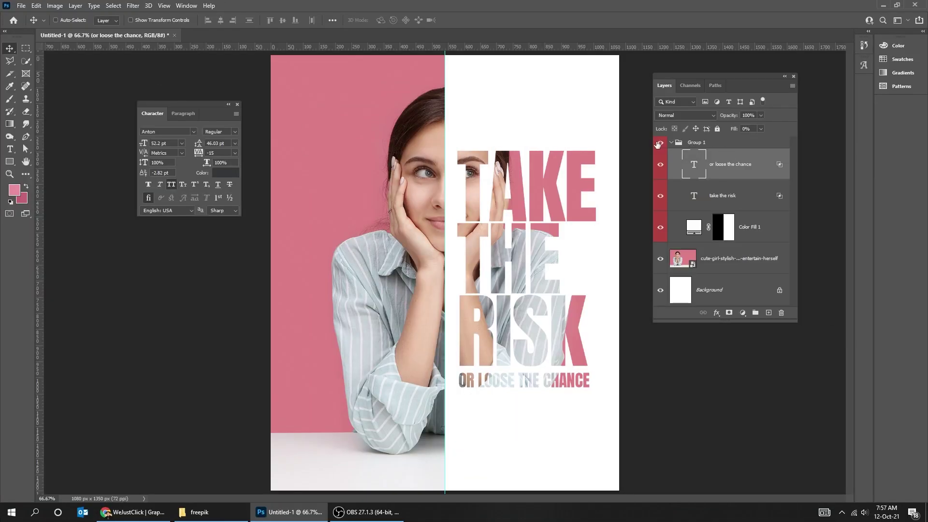
pyautogui.click(659, 143)
# Add a Color Lookup adjustment above the woman photo using the Soft_Warming.look 3DLUT.
pyautogui.click(732, 263)
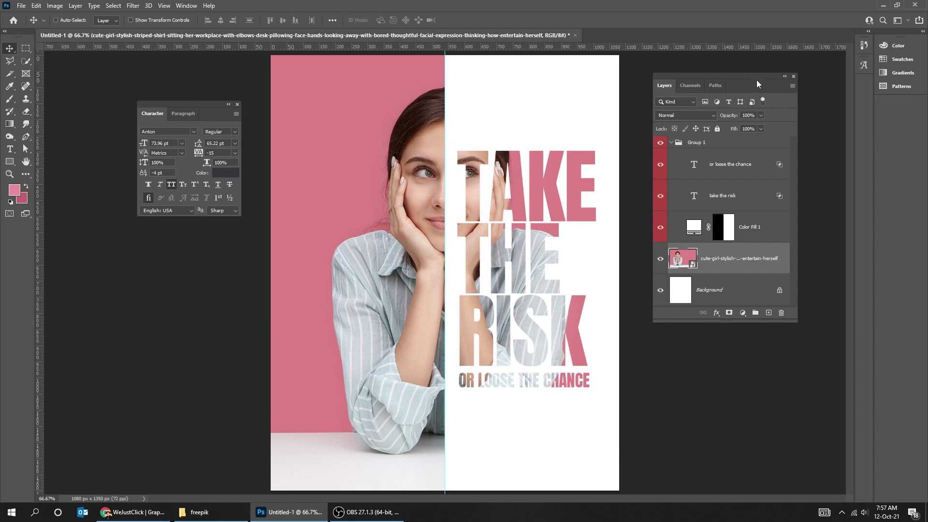
pyautogui.moveTo(756, 79); pyautogui.dragTo(719, 63)
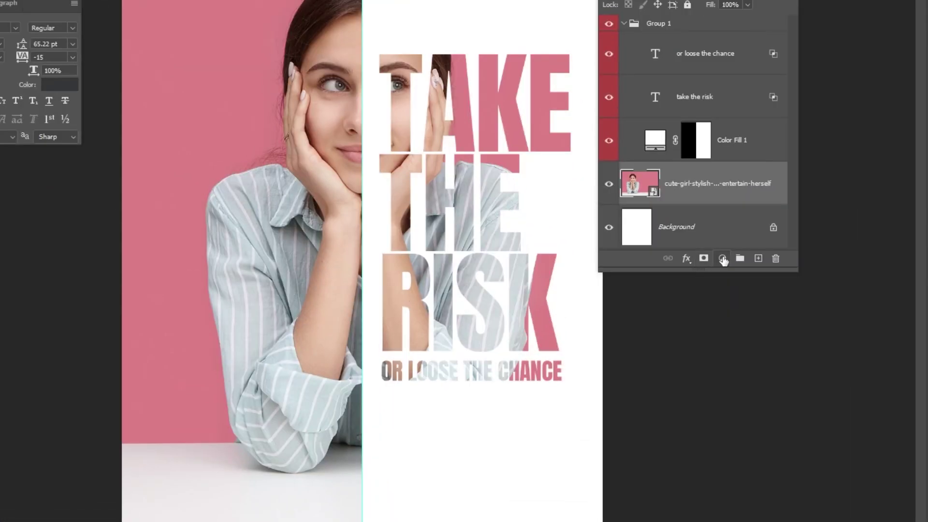
pyautogui.click(743, 313)
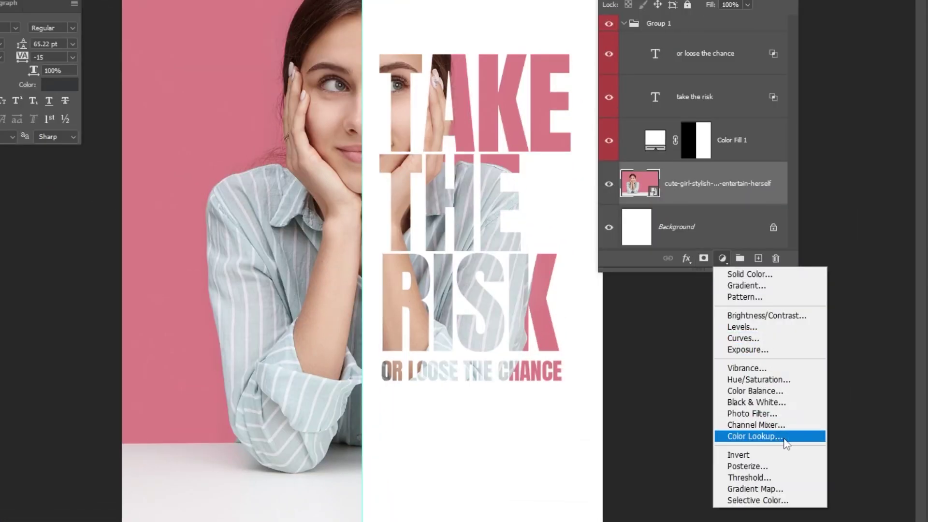
pyautogui.click(754, 435)
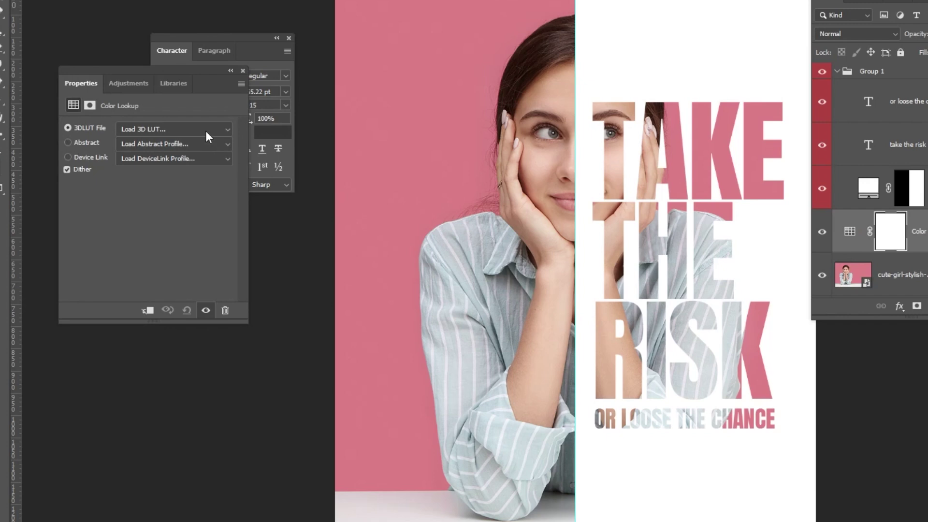
pyautogui.click(207, 130)
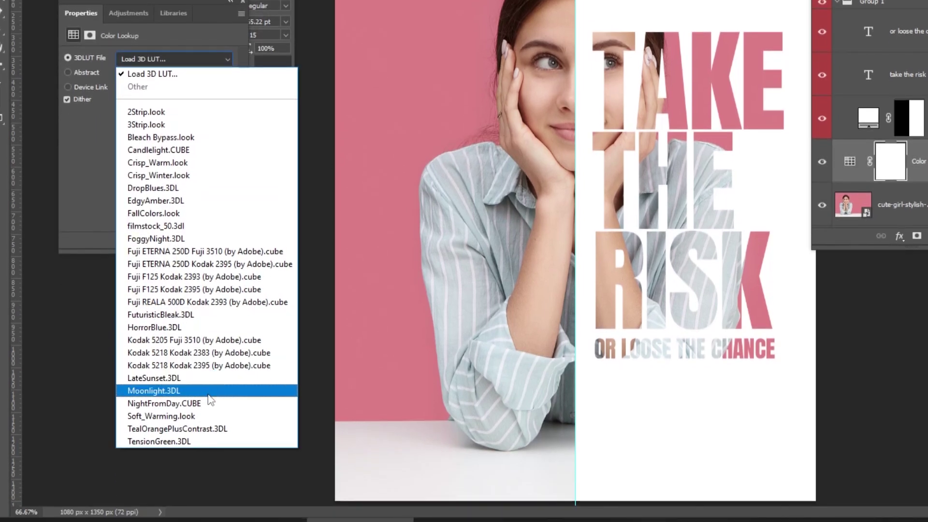
pyautogui.click(208, 417)
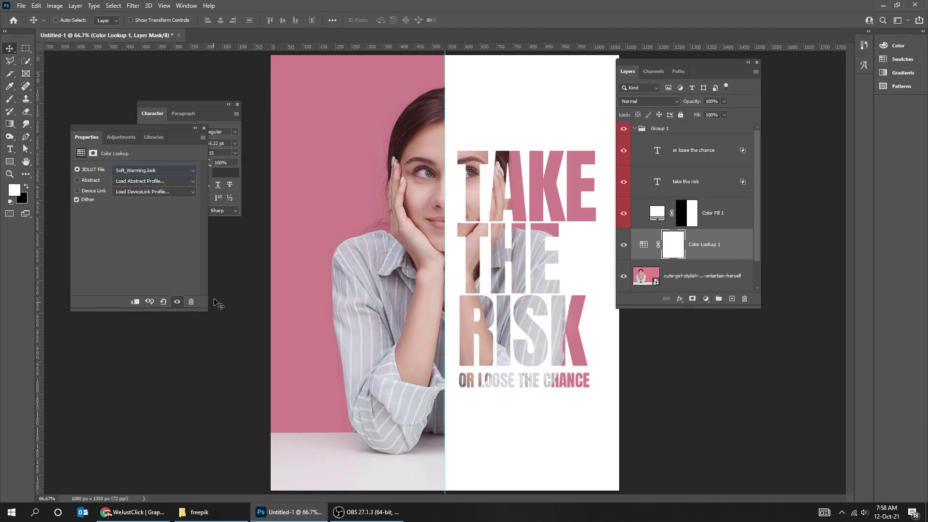
pyautogui.click(202, 129)
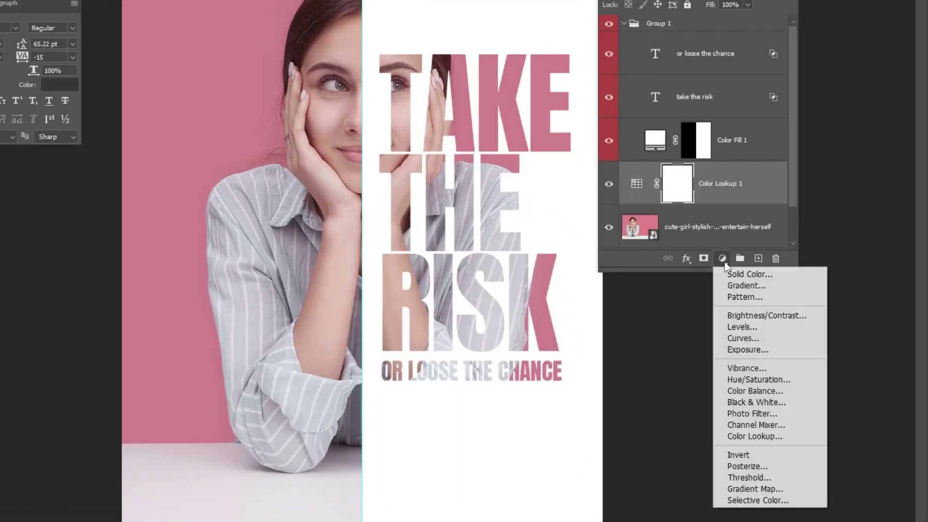
# Add a Hue/Saturation adjustment layer with Saturation at +100.
pyautogui.click(761, 379)
pyautogui.moveTo(203, 74); pyautogui.dragTo(277, 143)
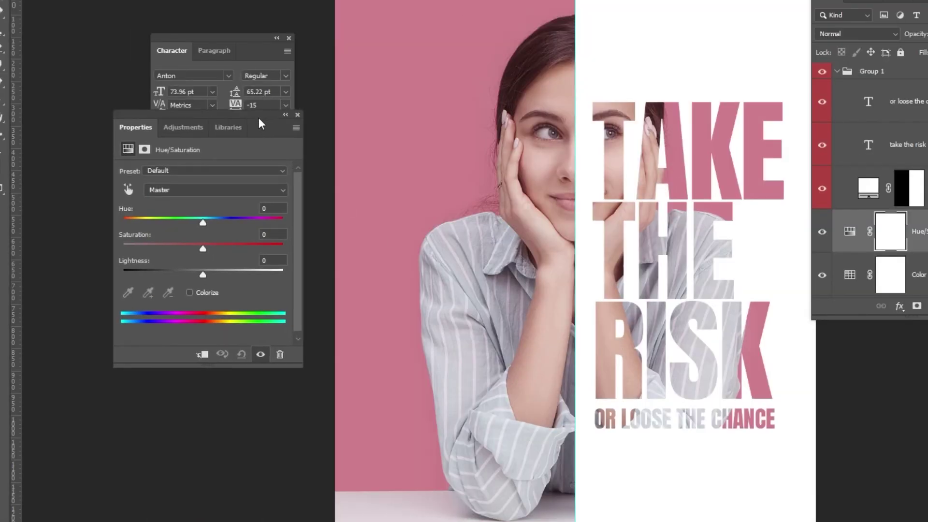
pyautogui.click(290, 37)
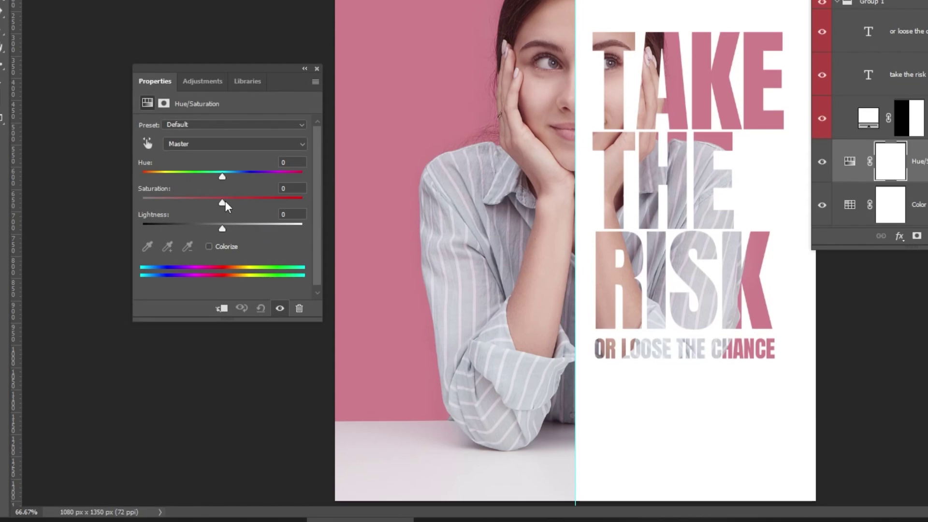
pyautogui.moveTo(223, 202); pyautogui.dragTo(314, 201)
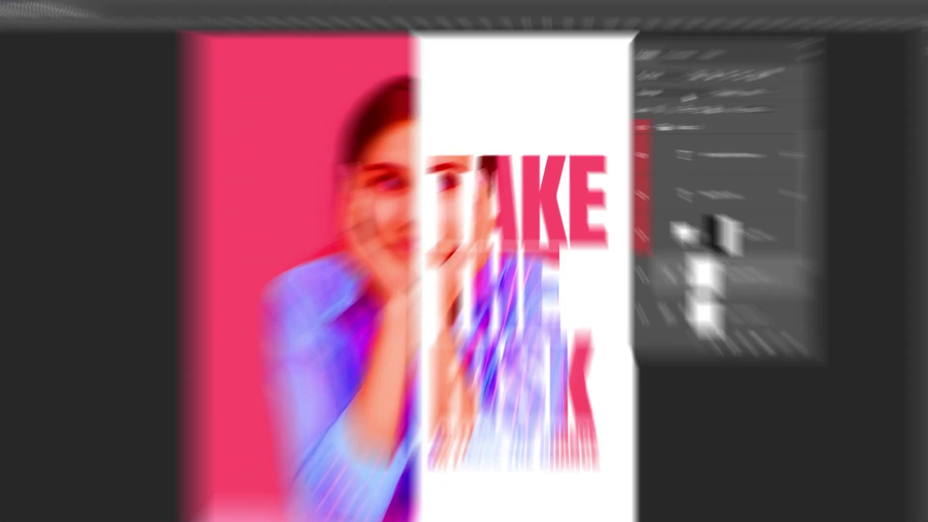
# Set the Hue/Saturation layer to Color Burn blend mode with 15% fill.
pyautogui.click(705, 87)
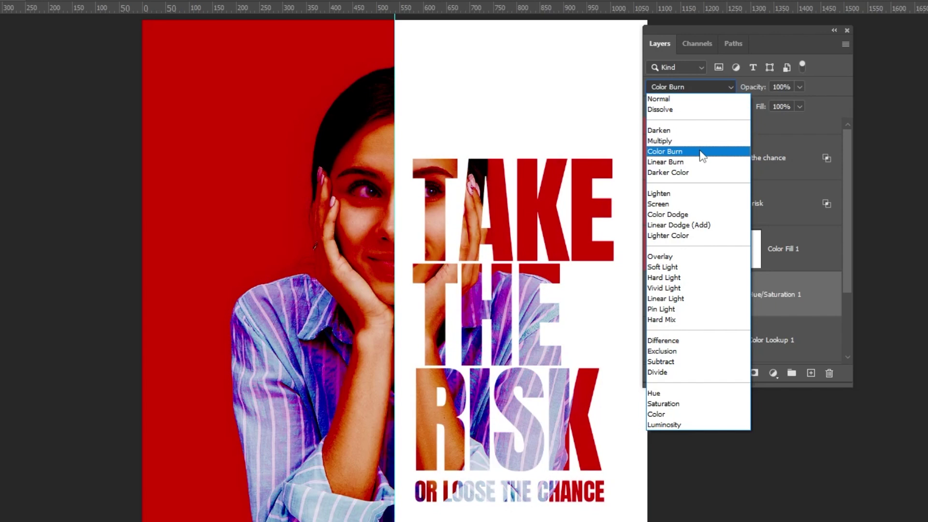
pyautogui.click(702, 152)
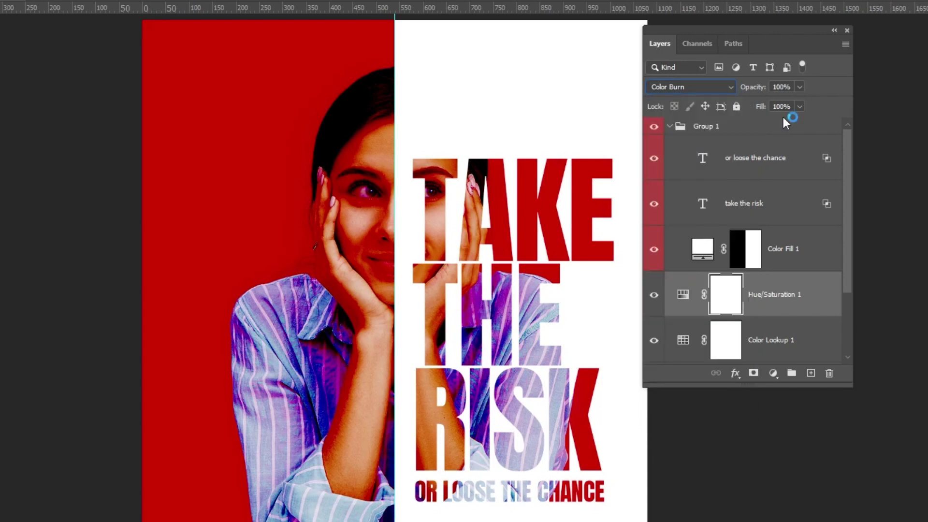
pyautogui.click(792, 107)
pyautogui.write('15')
pyautogui.press('Return')
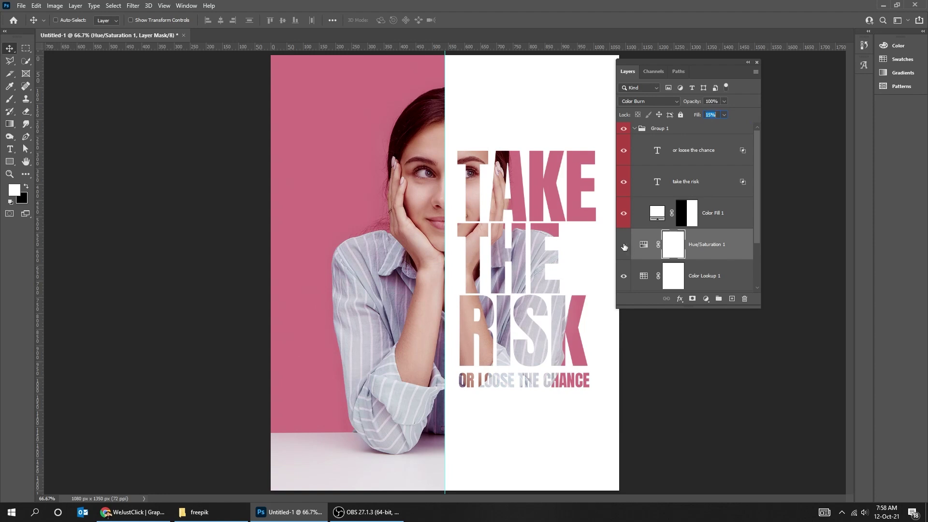
pyautogui.click(624, 245)
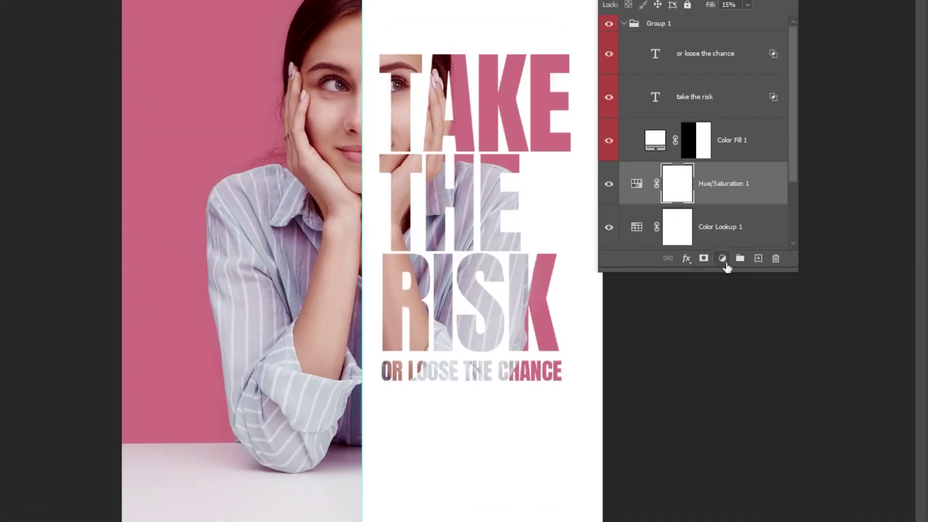
# Add a second Hue/Saturation adjustment layer with Saturation at +100.
pyautogui.click(706, 299)
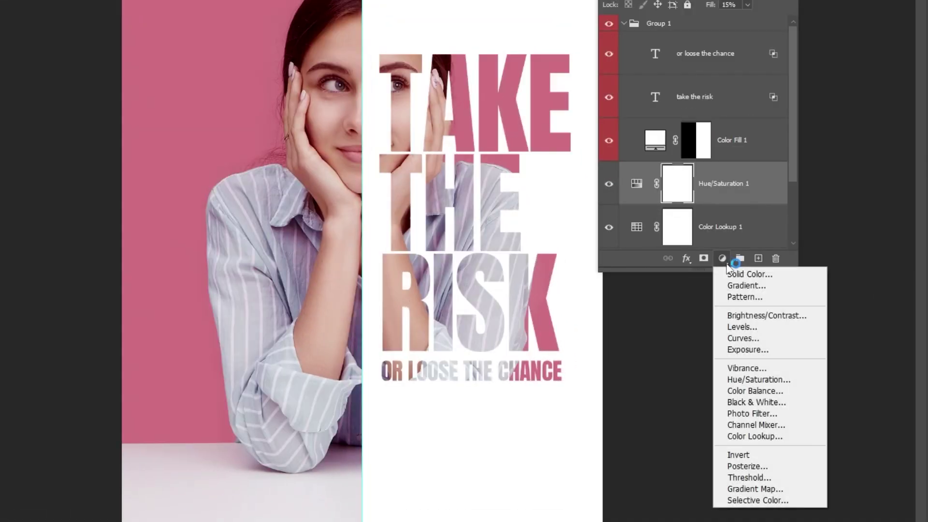
pyautogui.click(759, 381)
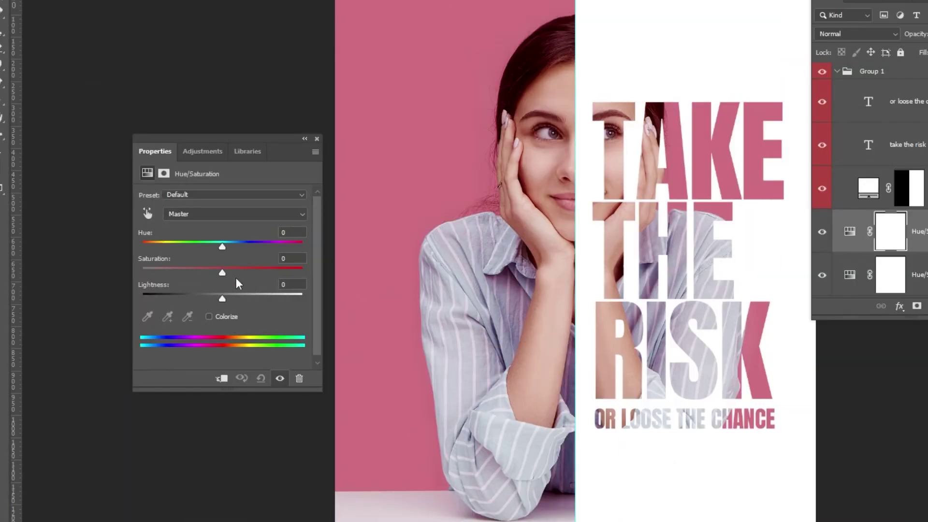
pyautogui.moveTo(222, 272); pyautogui.dragTo(333, 270)
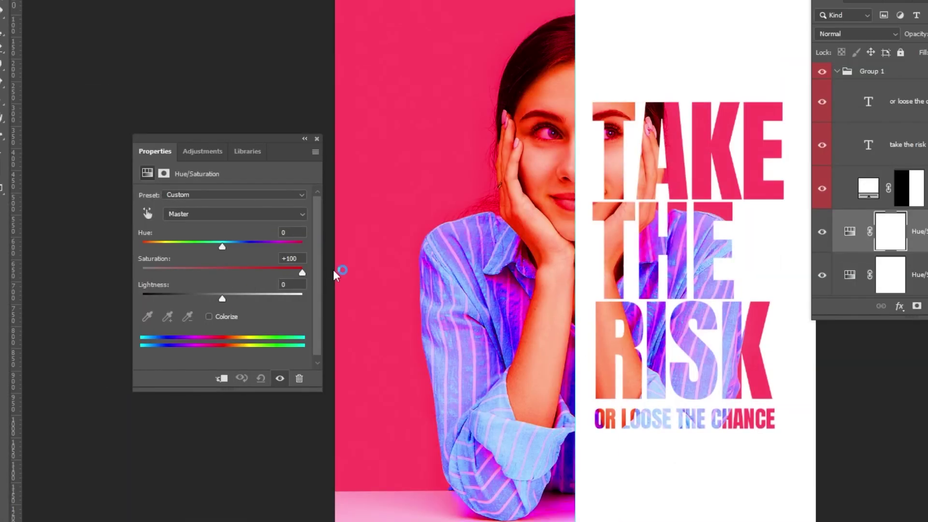
pyautogui.click(316, 138)
# Set the second adjustment to Color Dodge at 7% fill, toggling it to compare.
pyautogui.click(648, 101)
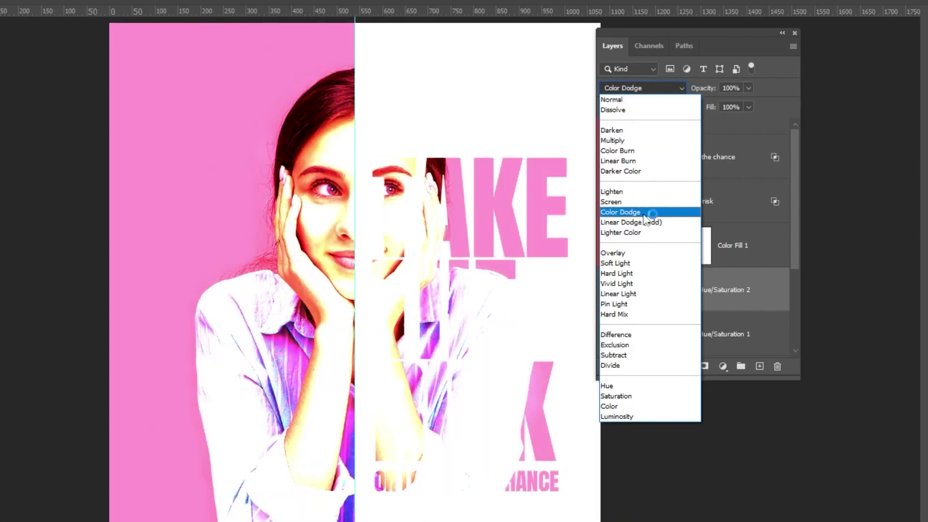
pyautogui.click(624, 212)
pyautogui.doubleClick(731, 107)
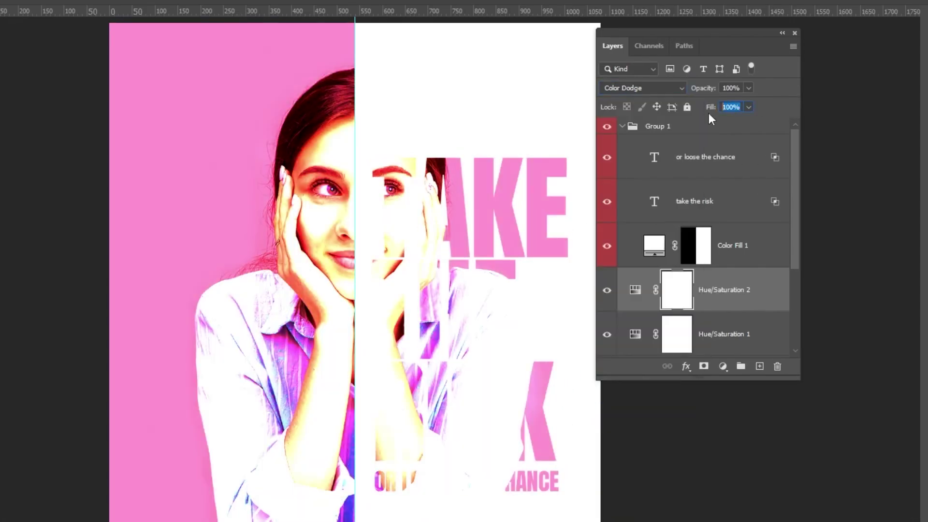
pyautogui.write('7')
pyautogui.press('Return')
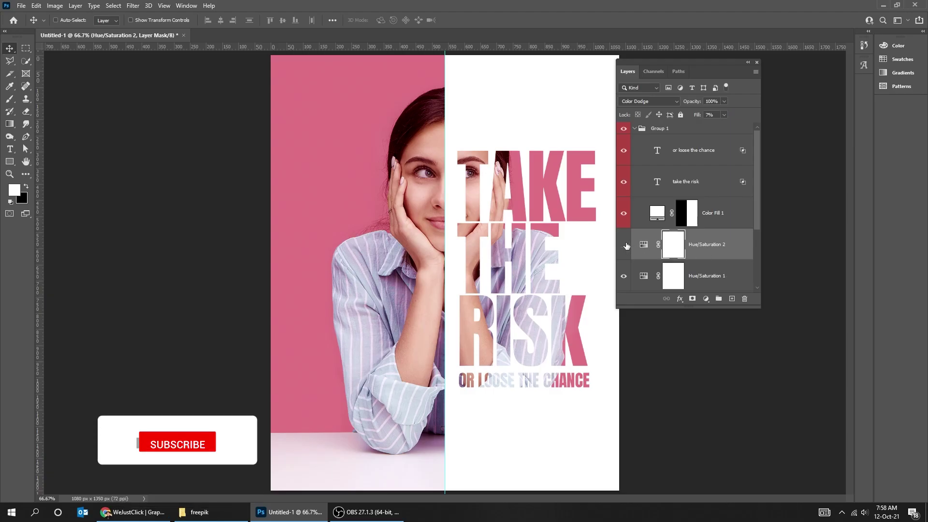
pyautogui.click(608, 288)
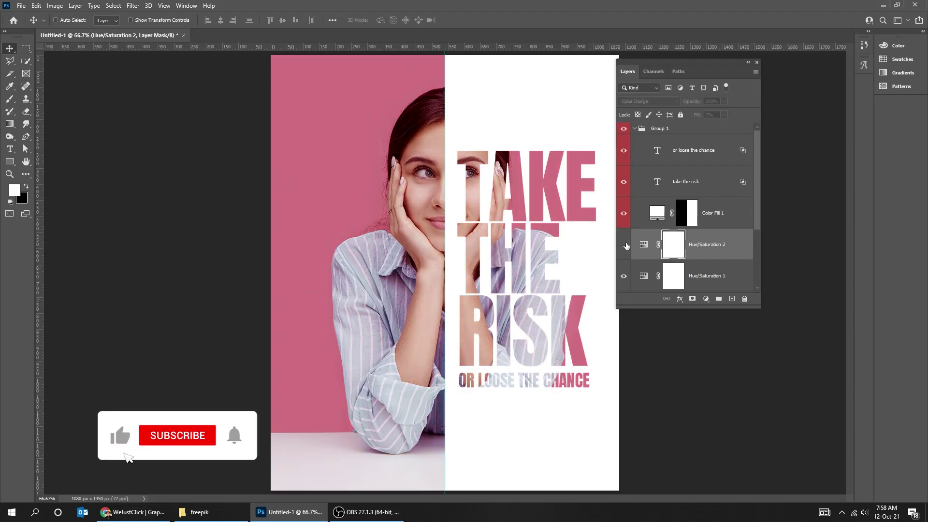
pyautogui.click(626, 246)
pyautogui.scroll(-2, 702, 246)
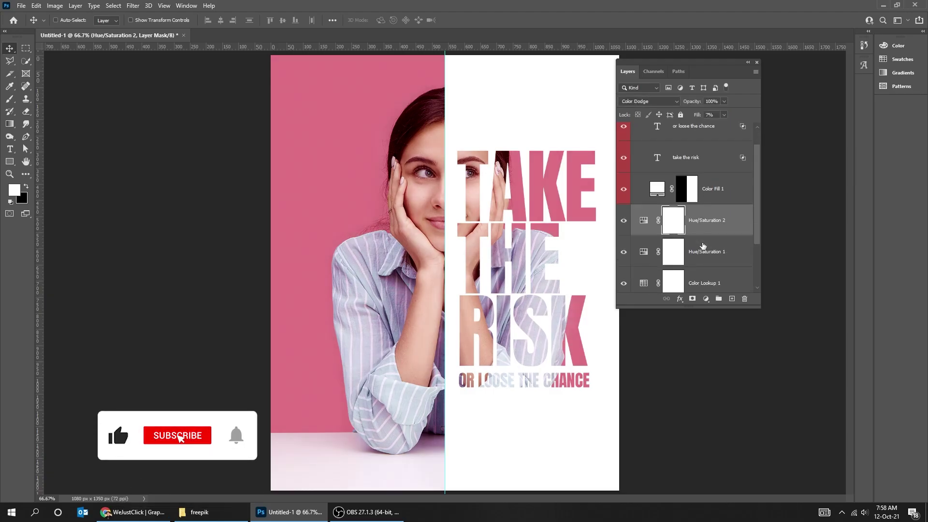
pyautogui.scroll(-1, 702, 247)
pyautogui.scroll(-2, 729, 248)
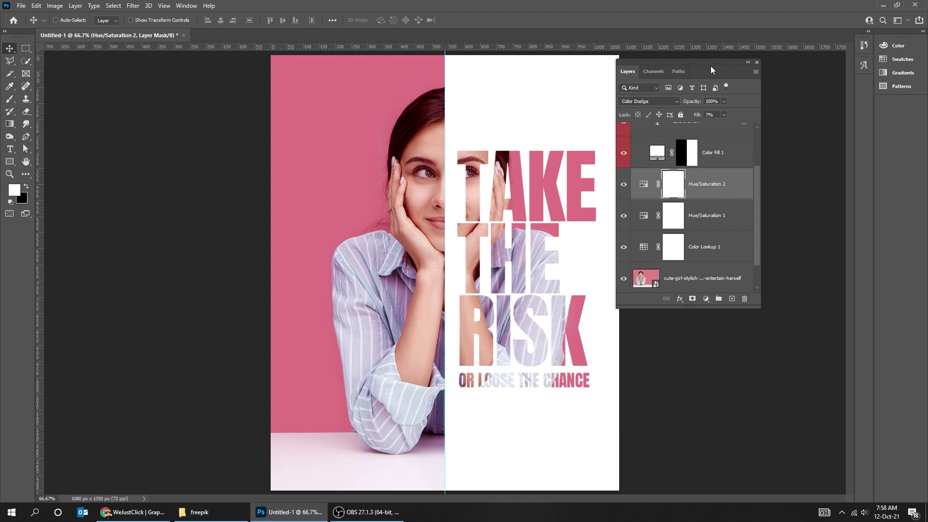
# Add a Brightness/Contrast adjustment layer with brightness lowered slightly.
pyautogui.moveTo(706, 66); pyautogui.dragTo(744, 97)
pyautogui.click(745, 316)
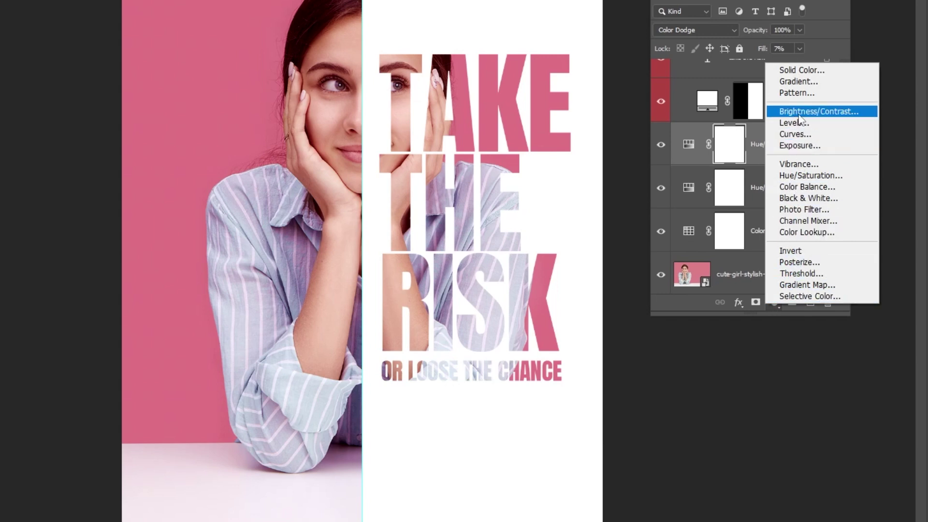
pyautogui.click(818, 111)
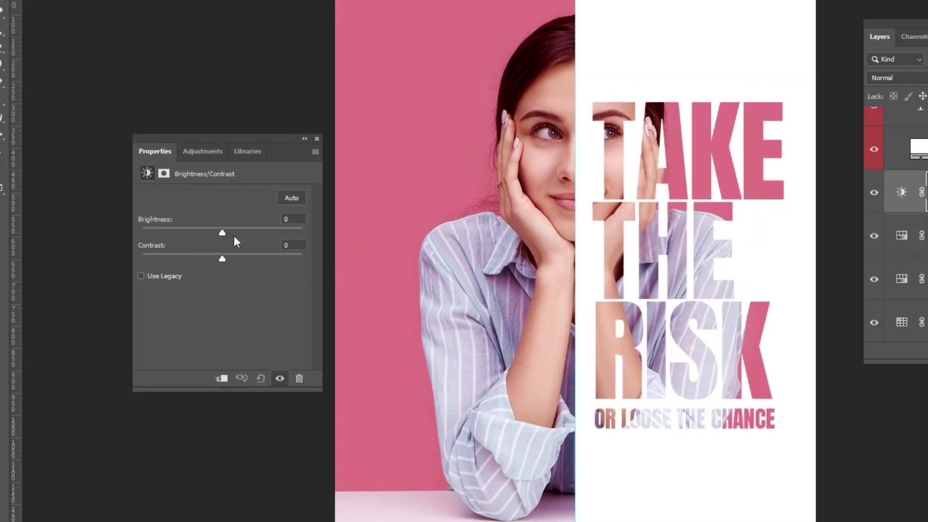
pyautogui.moveTo(222, 232); pyautogui.dragTo(212, 233)
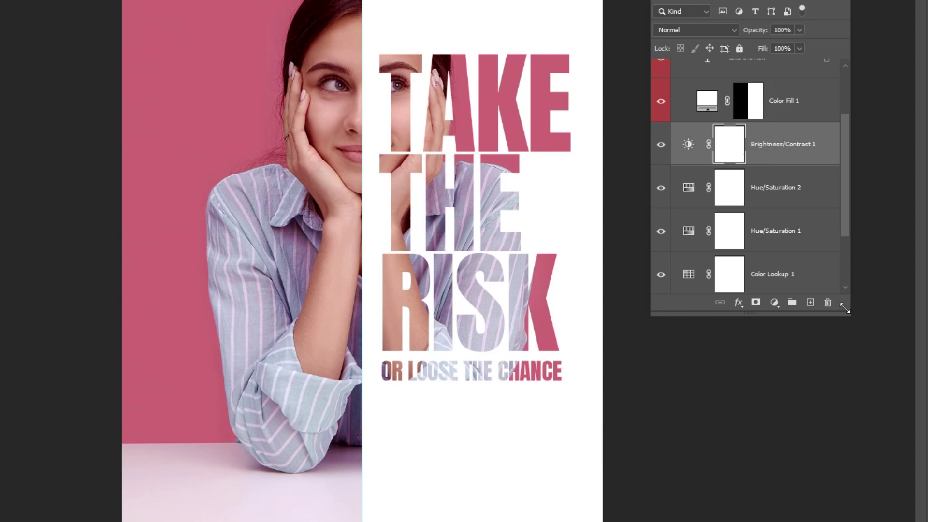
# Replace the Brightness/Contrast mask with the Color Fill layer's right-half mask.
pyautogui.click(827, 302)
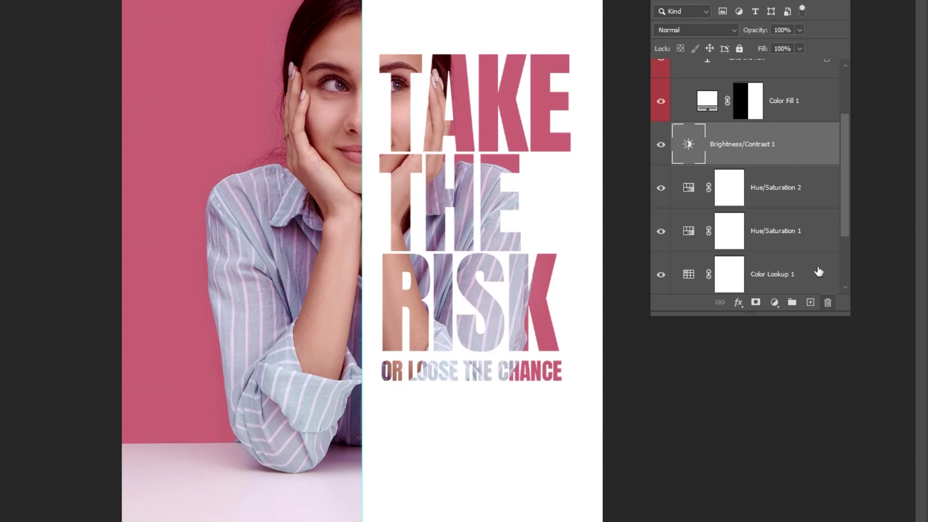
pyautogui.rightClick(754, 106)
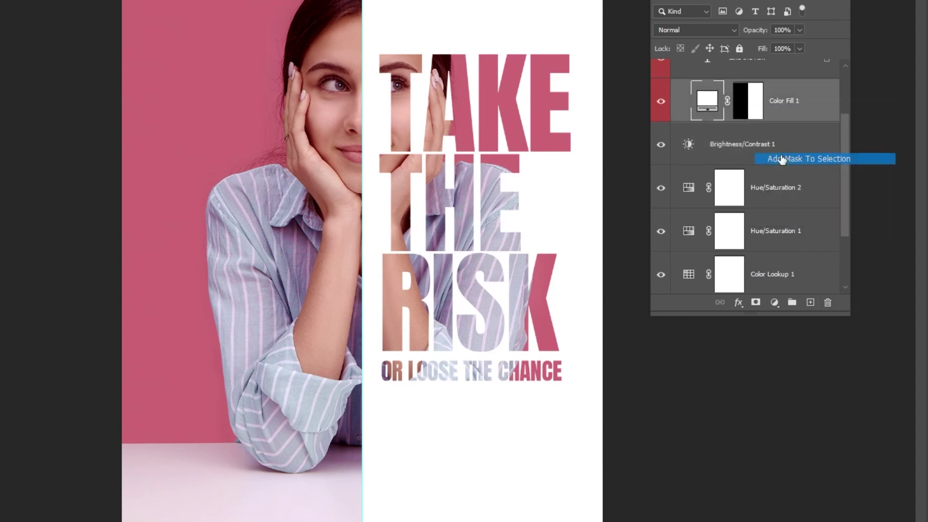
pyautogui.click(797, 159)
pyautogui.click(765, 149)
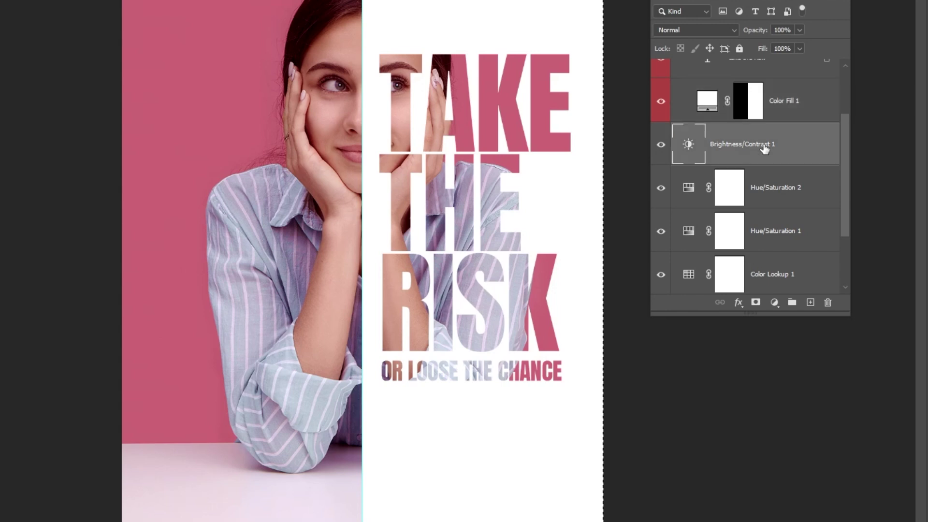
pyautogui.click(756, 304)
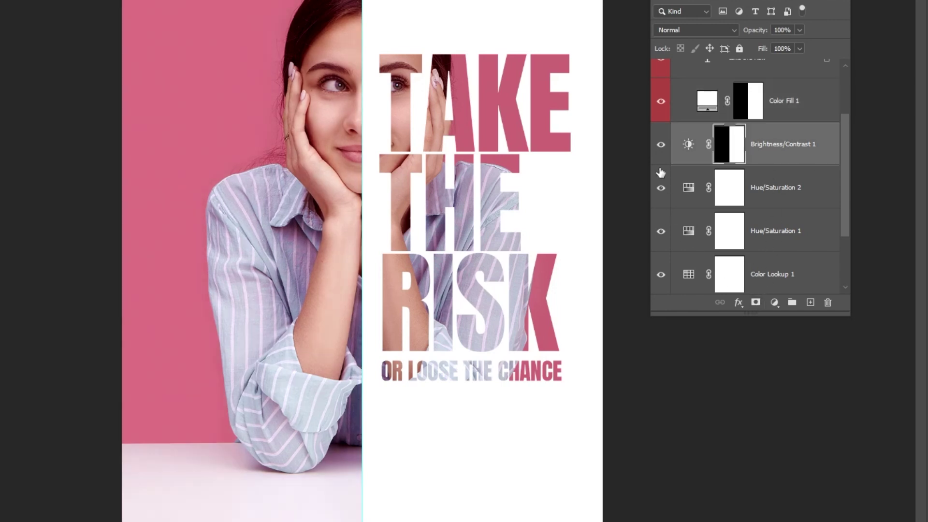
pyautogui.click(661, 145)
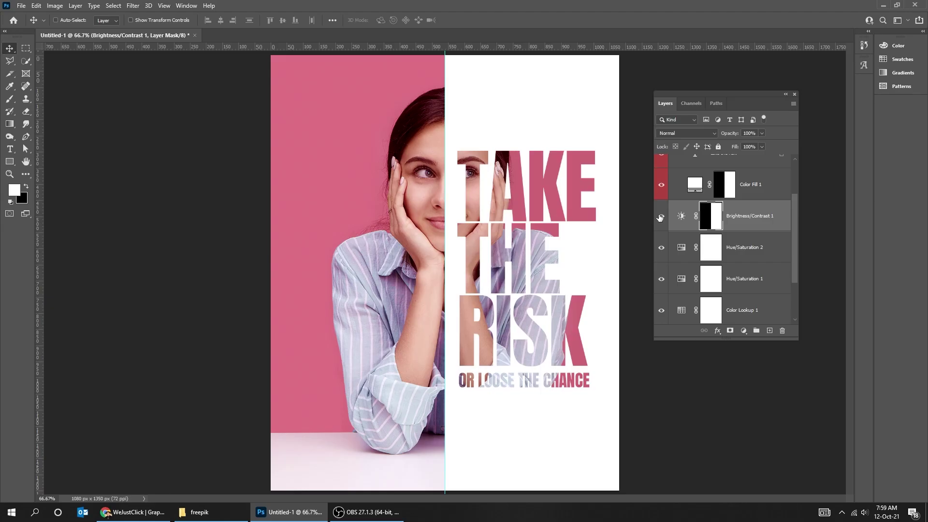
pyautogui.click(659, 217)
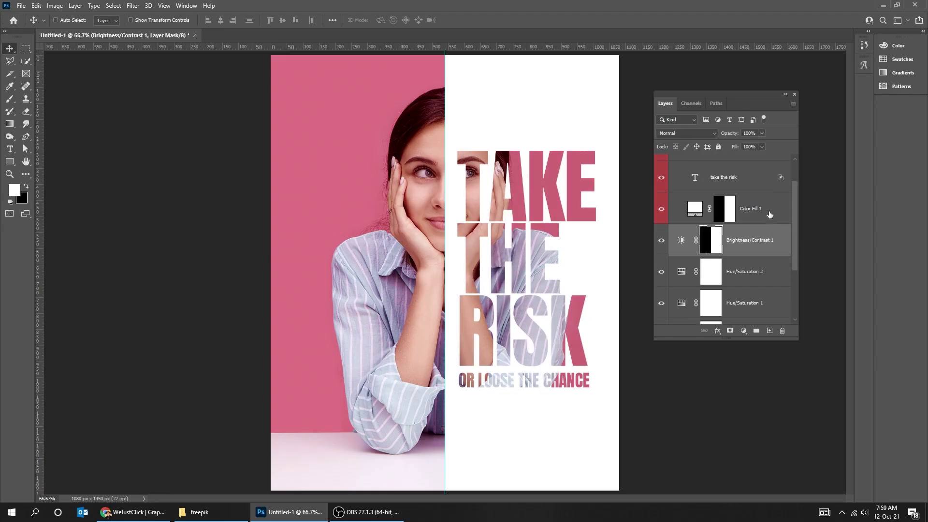
pyautogui.scroll(3, 748, 218)
# Select the whole canvas and add a white Solid Color fill layer above the text.
pyautogui.click(739, 190)
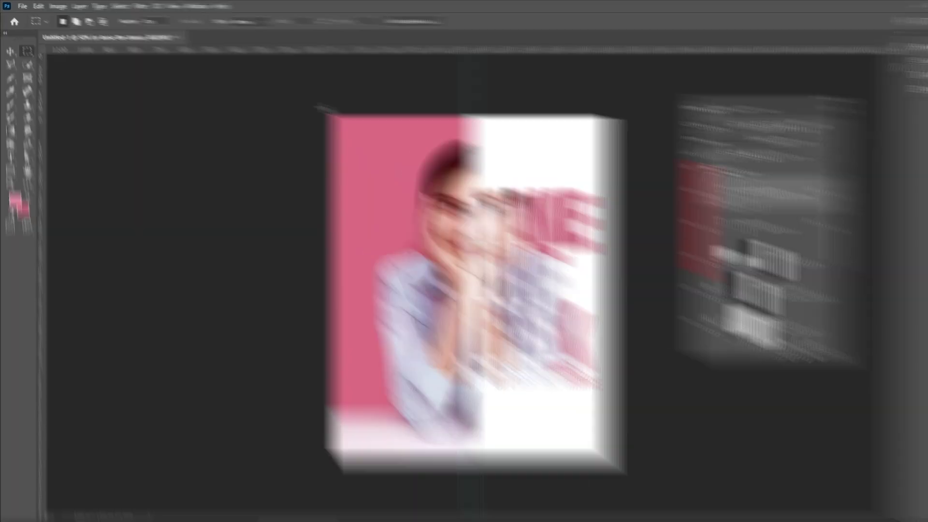
pyautogui.press('m')
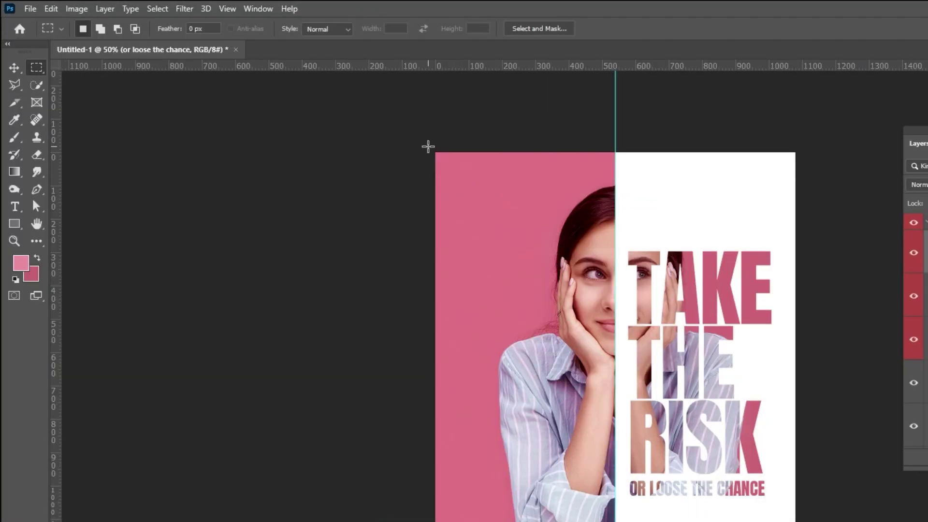
pyautogui.moveTo(434, 154)
pyautogui.mouseDown()
pyautogui.moveTo(587, 410)
pyautogui.moveTo(577, 437)
pyautogui.mouseUp()
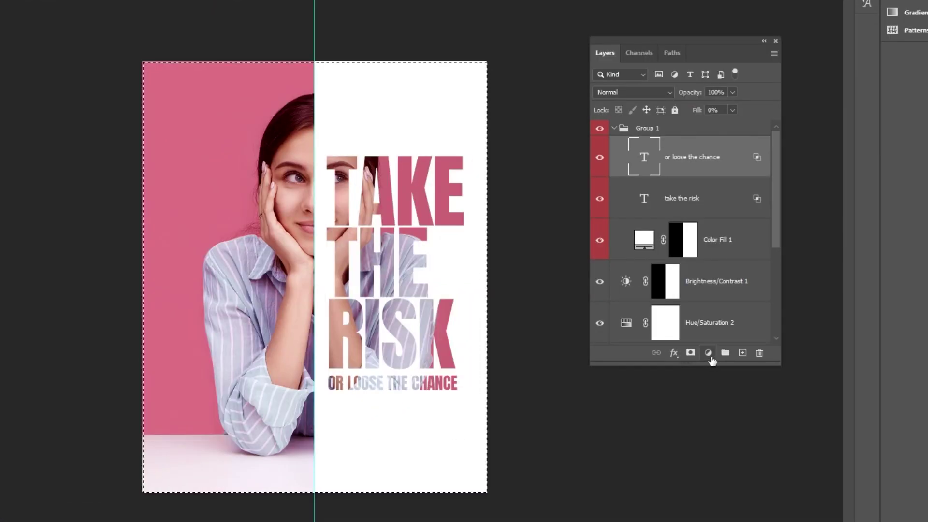
pyautogui.click(709, 354)
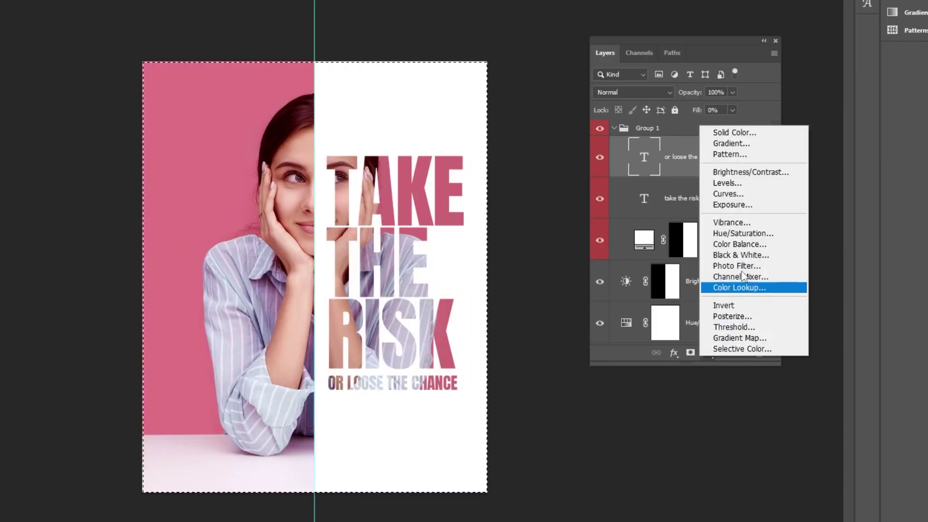
pyautogui.click(745, 134)
pyautogui.moveTo(635, 255); pyautogui.dragTo(563, 223)
pyautogui.click(851, 216)
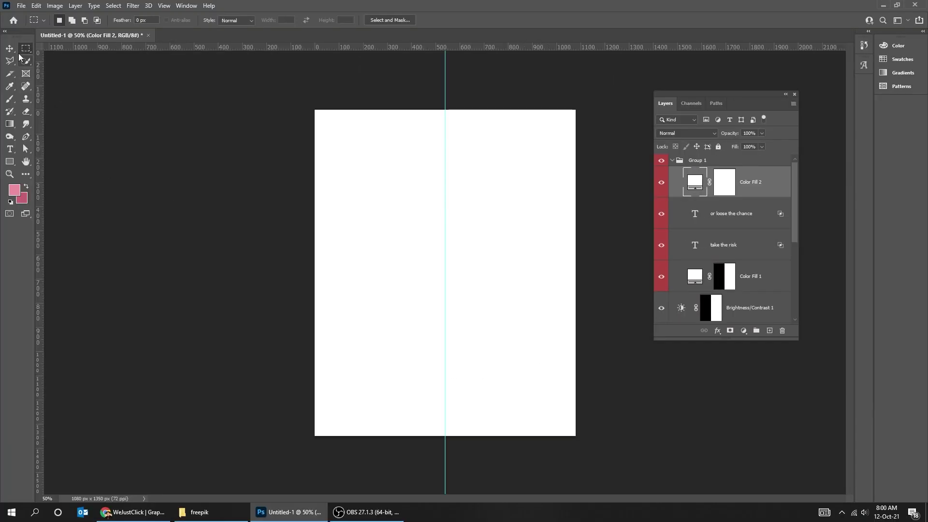
# Scale the white fill layer down slightly to leave a border around it.
pyautogui.click(9, 48)
pyautogui.click(550, 400)
pyautogui.hotkey('ctrl', 't')
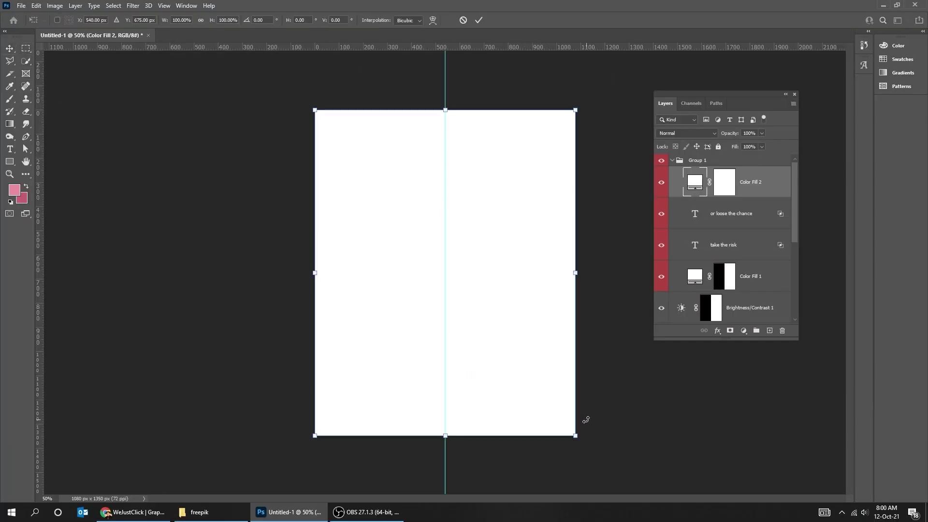
pyautogui.moveTo(577, 435); pyautogui.dragTo(563, 425)
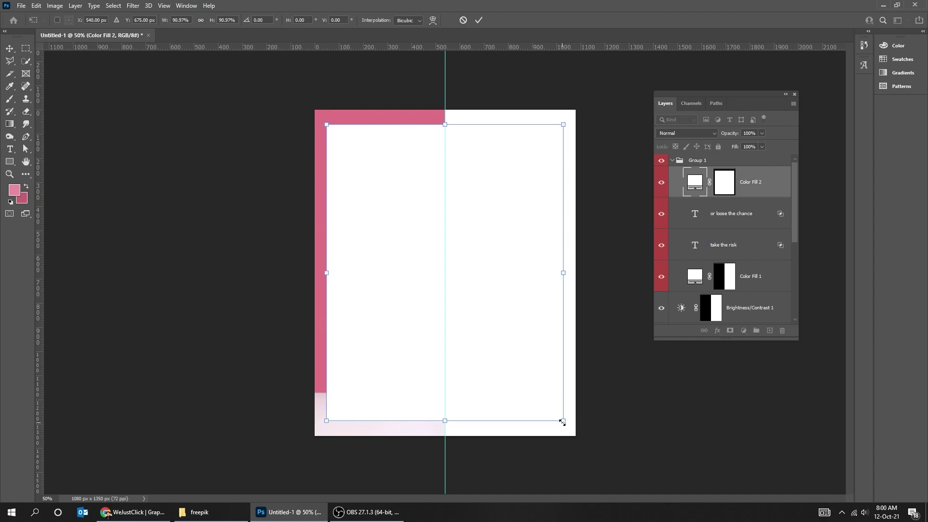
pyautogui.press('Return')
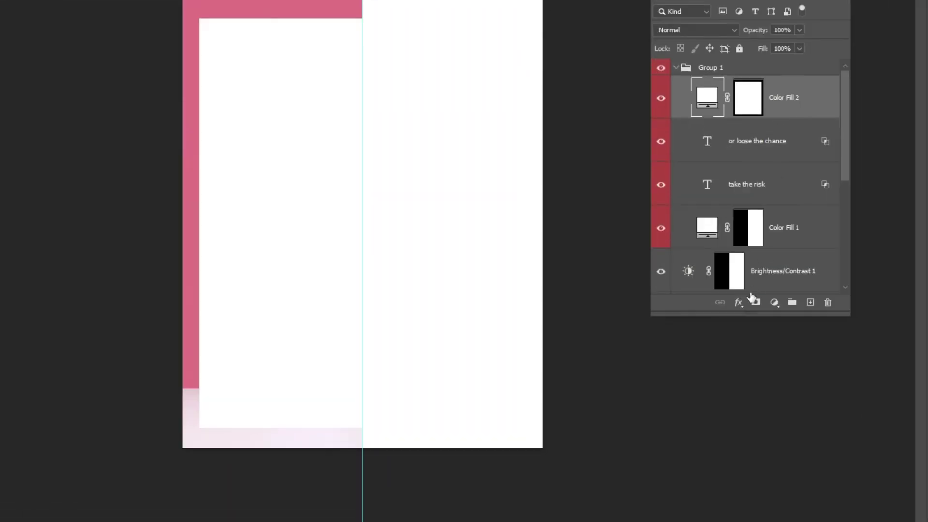
# Set the white panel's Fill Opacity to 0 in Blending Options.
pyautogui.click(717, 330)
pyautogui.click(777, 317)
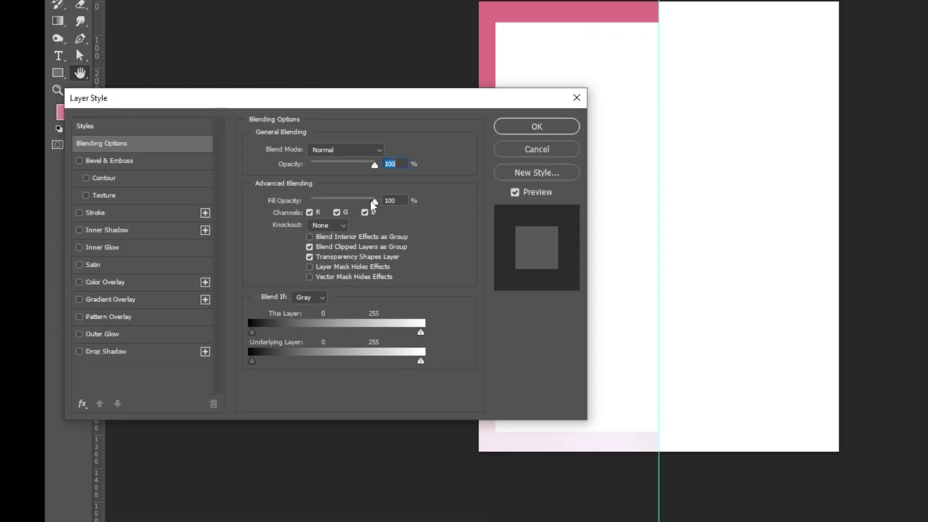
pyautogui.moveTo(374, 202); pyautogui.dragTo(311, 202)
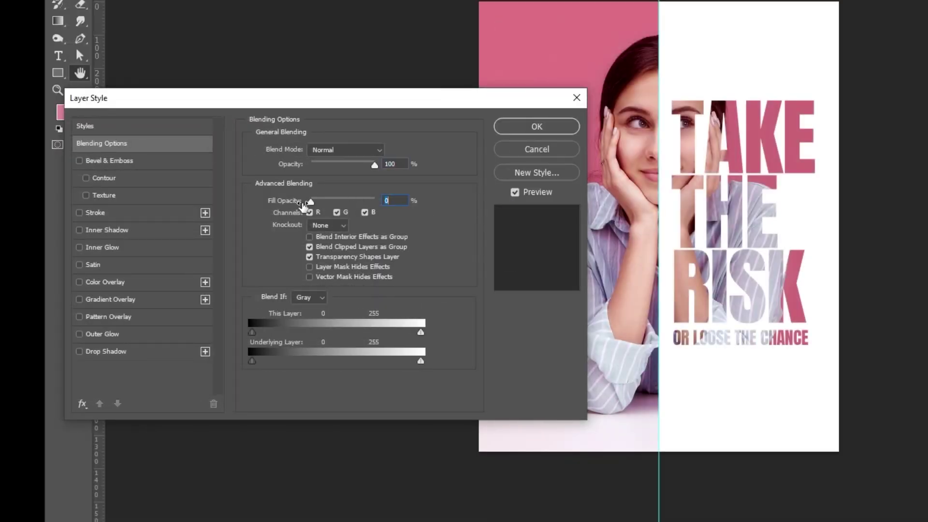
# Add a 15 px inside white stroke to the panel and hide the guides.
pyautogui.click(130, 213)
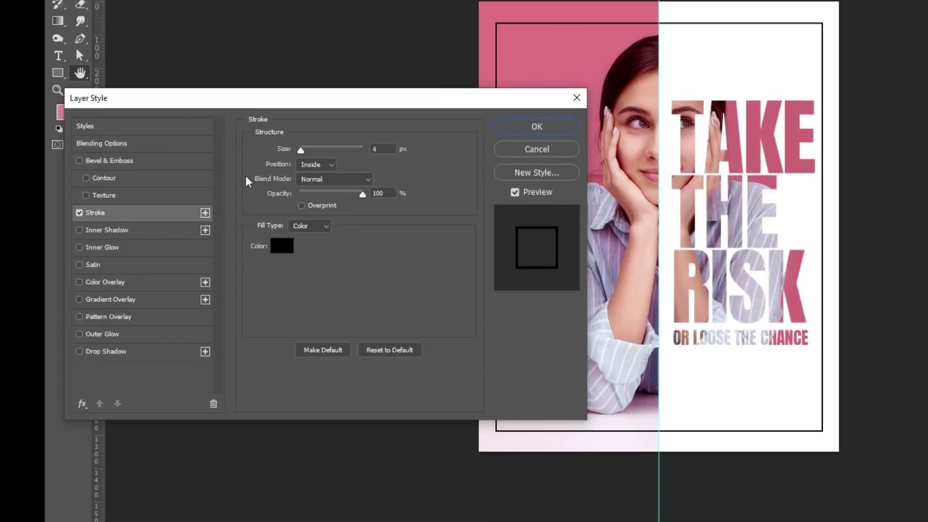
pyautogui.doubleClick(377, 149)
pyautogui.write('15')
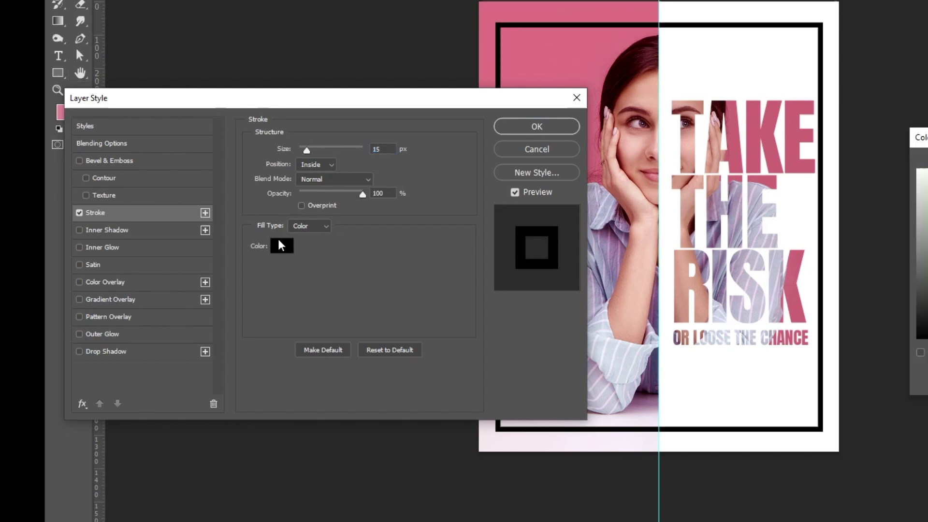
pyautogui.click(283, 246)
pyautogui.moveTo(638, 269); pyautogui.dragTo(543, 170)
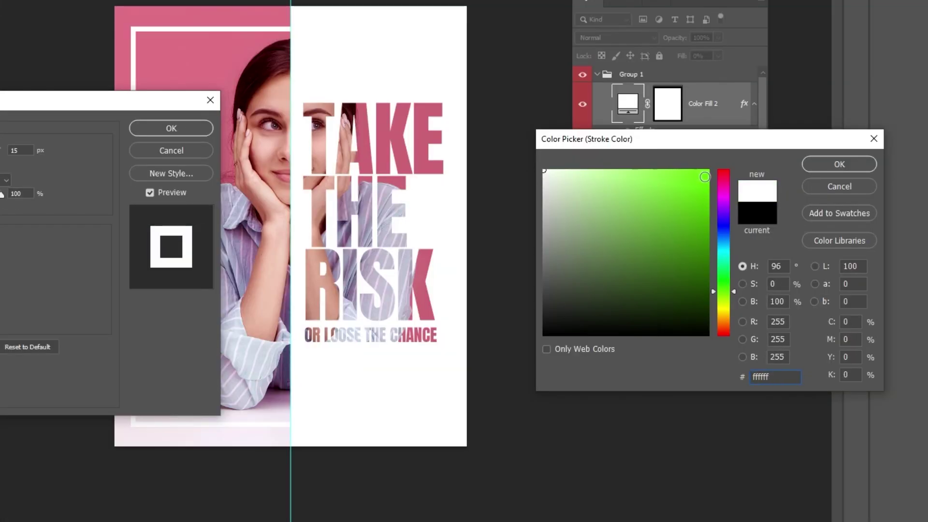
pyautogui.click(839, 164)
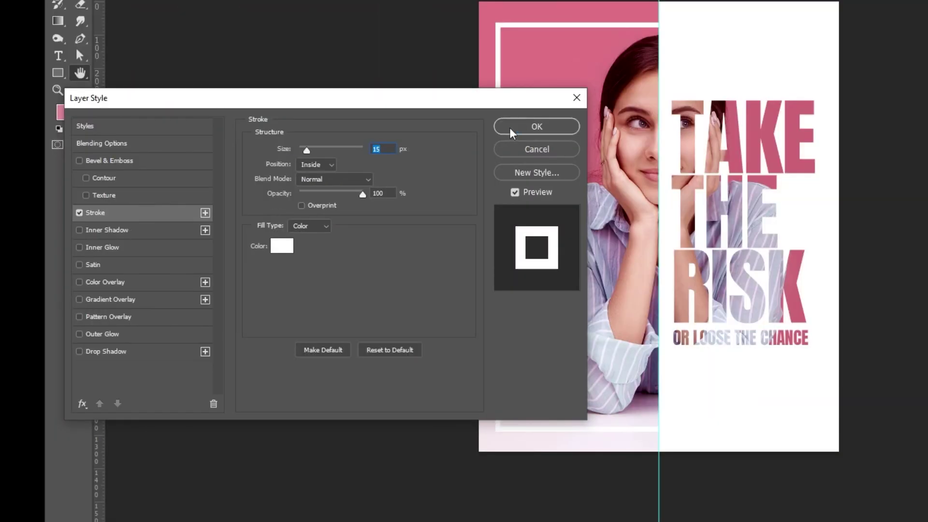
pyautogui.click(512, 131)
pyautogui.hotkey('ctrl', ';')
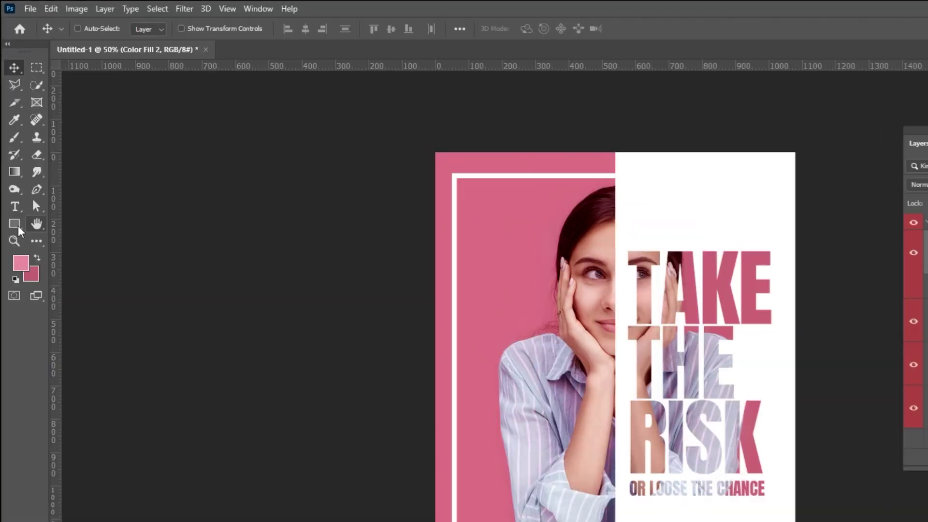
# Draw a circle on the pink area with the Ellipse Tool.
pyautogui.rightClick(10, 162)
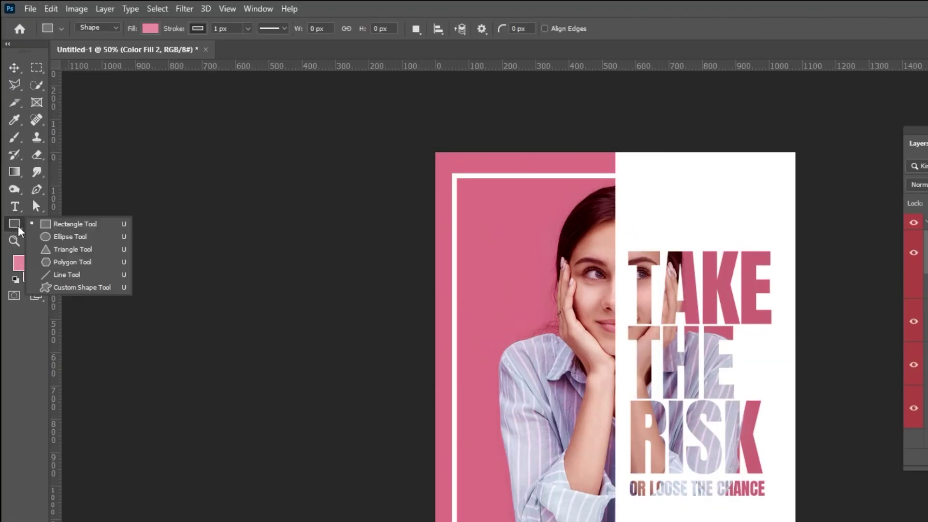
pyautogui.click(71, 237)
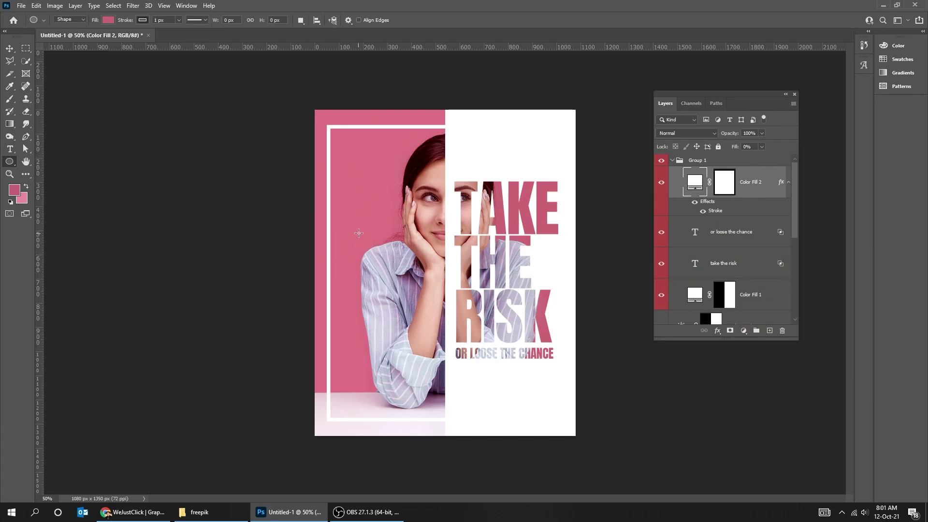
pyautogui.moveTo(358, 233); pyautogui.dragTo(390, 270)
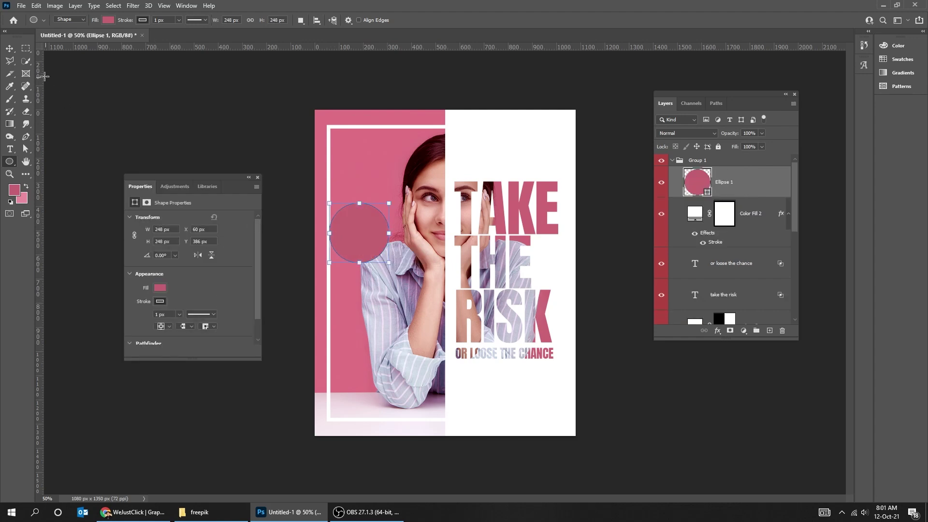
# Remove the circle's stroke and move it partly off the top-right corner.
pyautogui.click(10, 48)
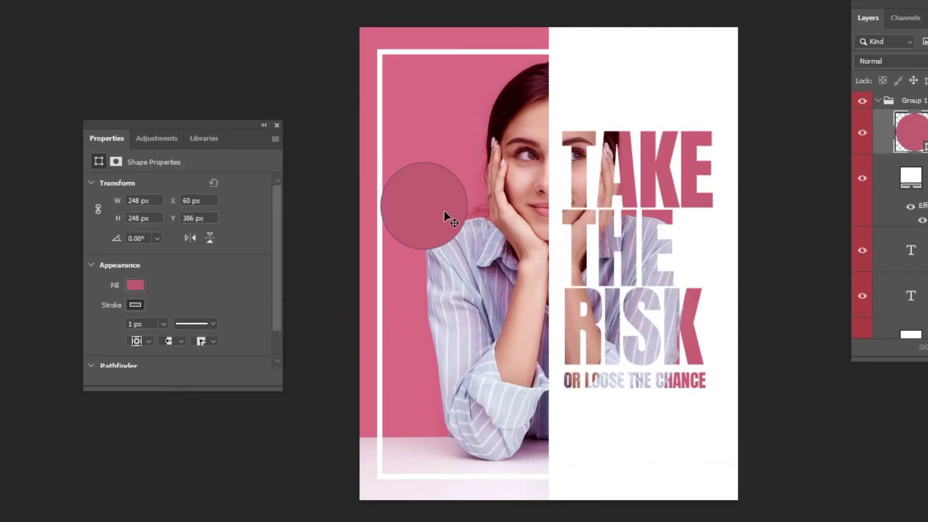
pyautogui.click(136, 304)
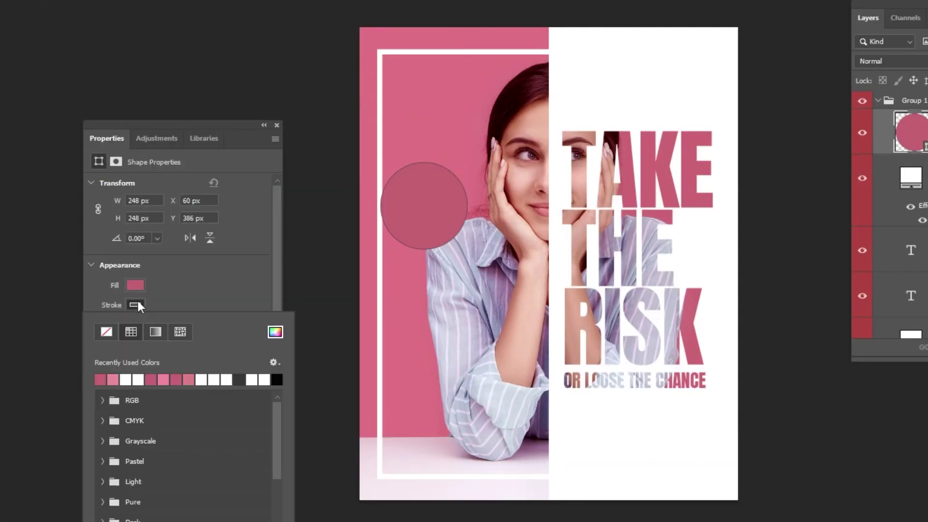
pyautogui.click(107, 331)
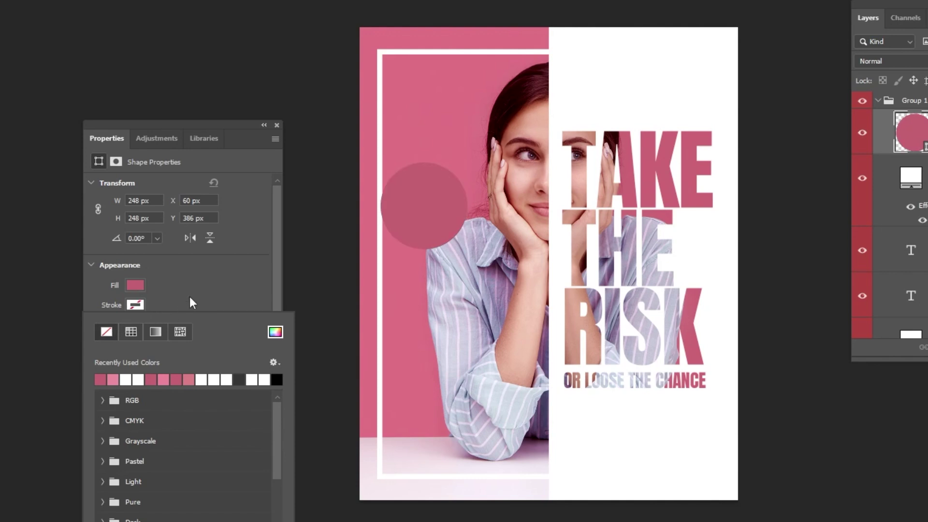
pyautogui.click(135, 284)
pyautogui.click(191, 268)
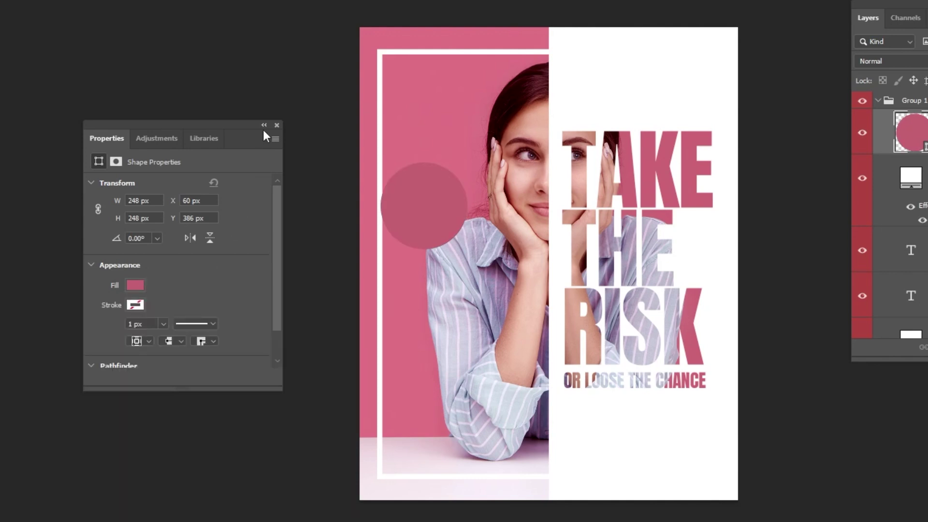
pyautogui.click(275, 127)
pyautogui.moveTo(410, 184); pyautogui.dragTo(551, 132)
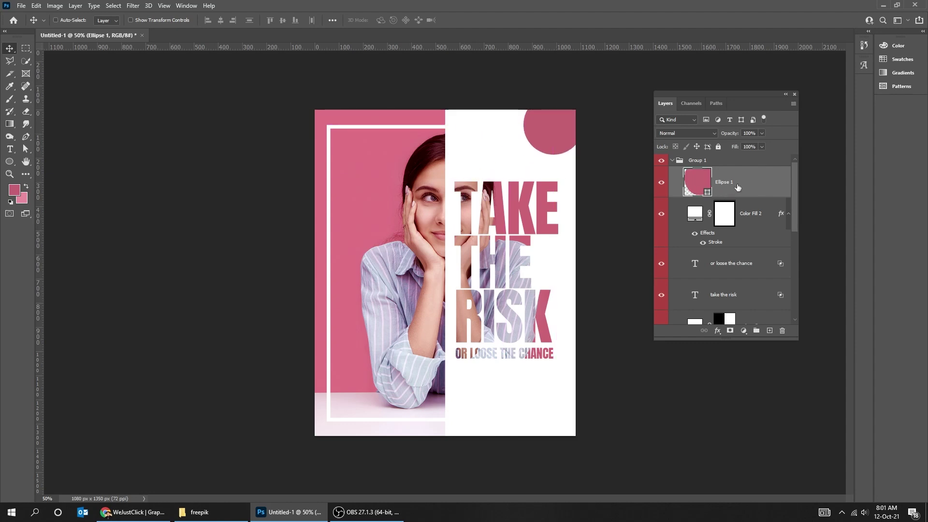
pyautogui.click(782, 215)
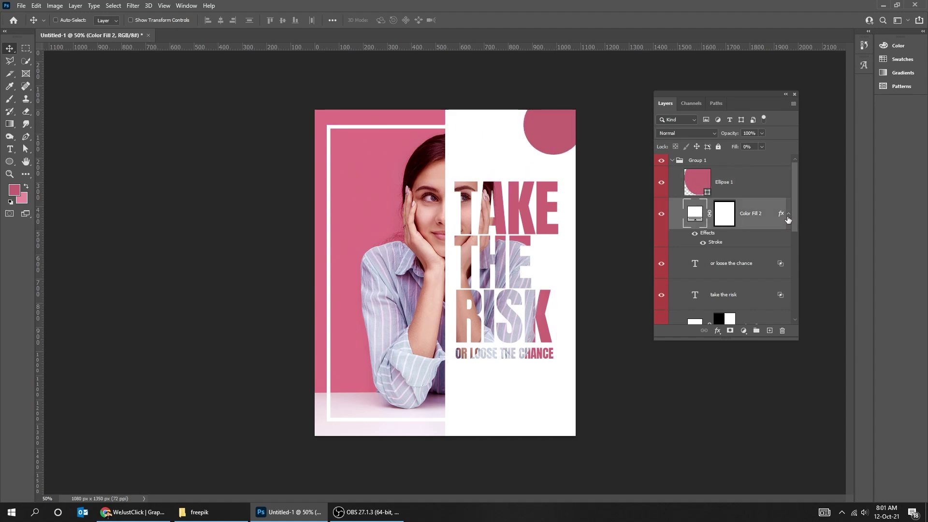
# Place Ellipse 1 beneath Color Fill 2 and enlarge it slightly in the corner.
pyautogui.click(769, 187)
pyautogui.moveTo(754, 187); pyautogui.dragTo(746, 223)
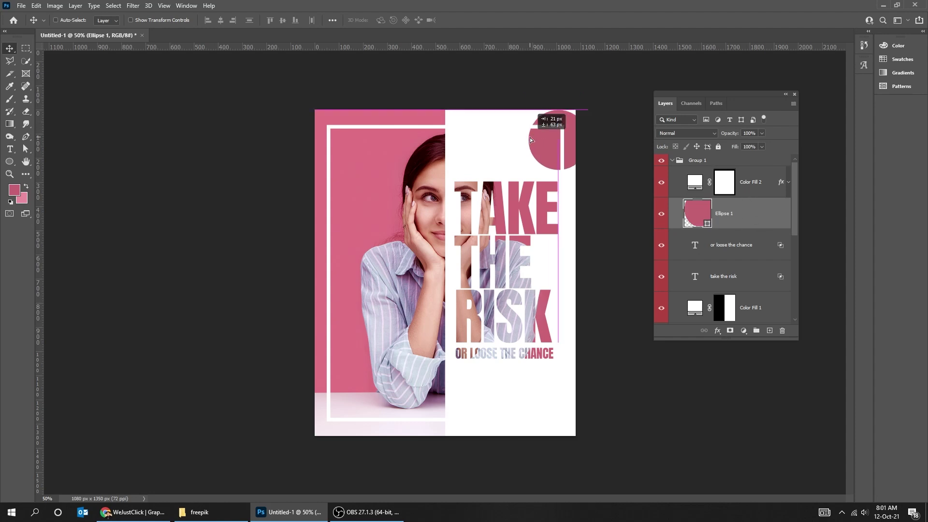
pyautogui.moveTo(548, 131); pyautogui.dragTo(555, 135)
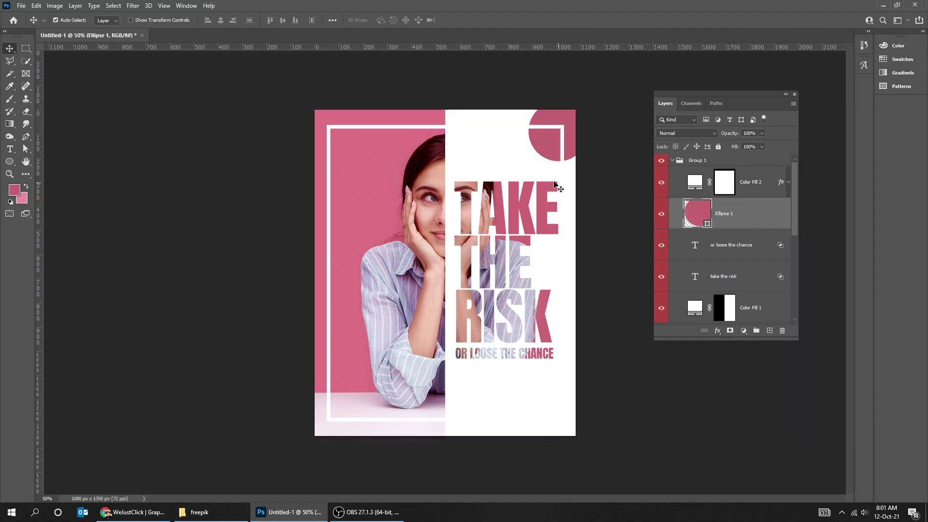
pyautogui.hotkey('ctrl', 't')
pyautogui.moveTo(527, 164); pyautogui.dragTo(526, 162)
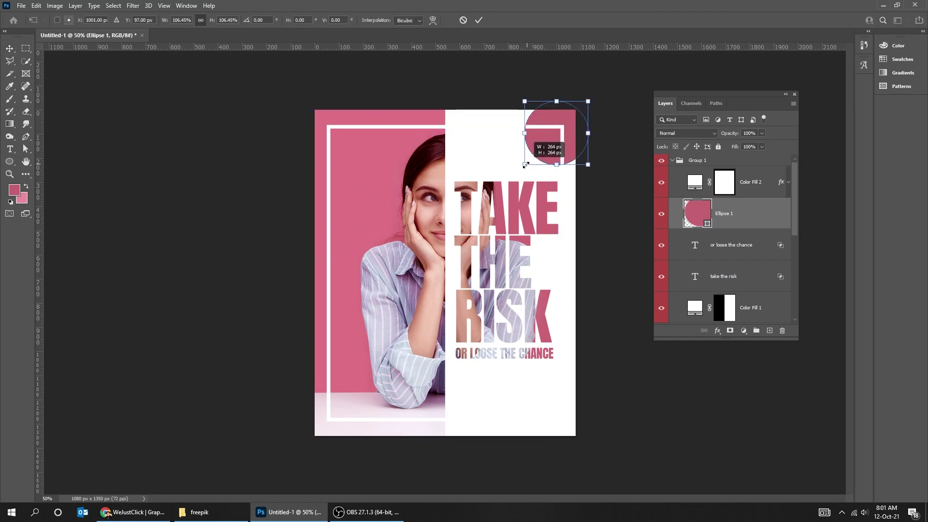
pyautogui.press('Return')
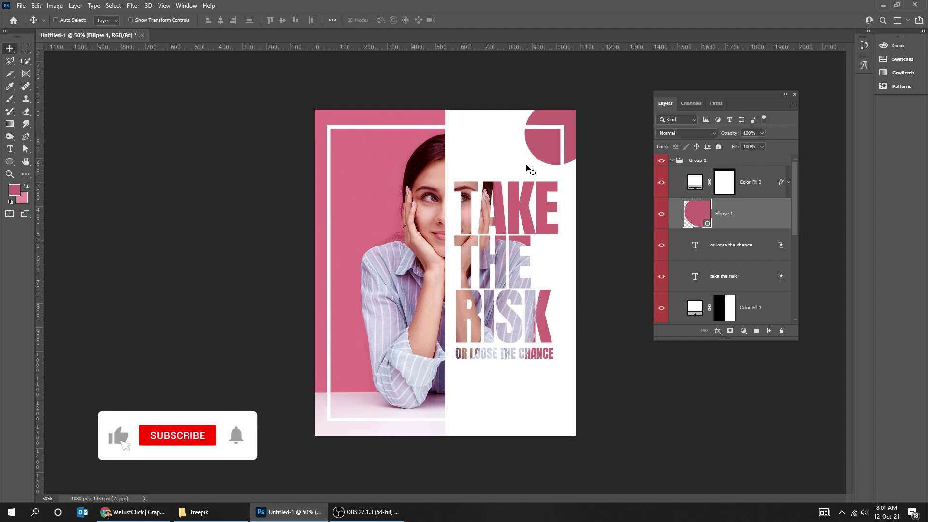
# Duplicate the circle into the poster's bottom-left corner.
pyautogui.moveTo(540, 141); pyautogui.dragTo(355, 406)
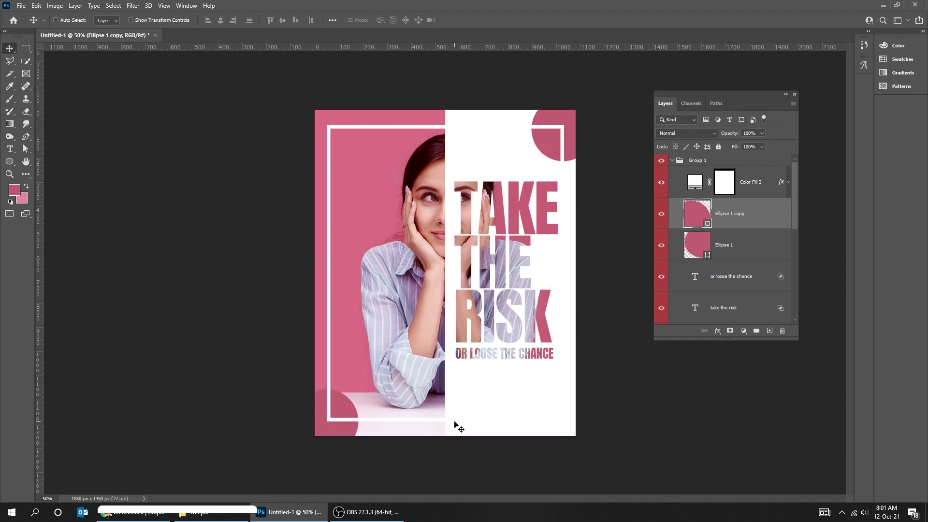
pyautogui.moveTo(419, 425); pyautogui.dragTo(427, 416)
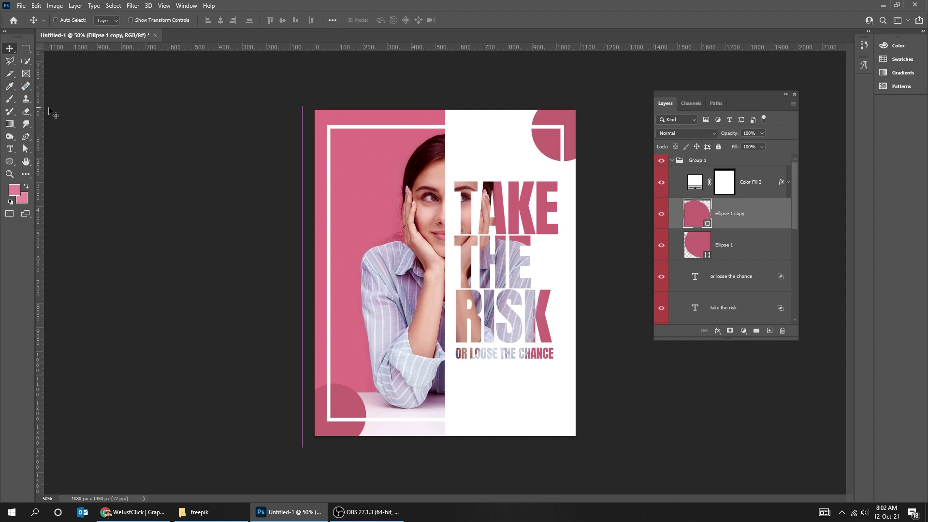
pyautogui.press('t')
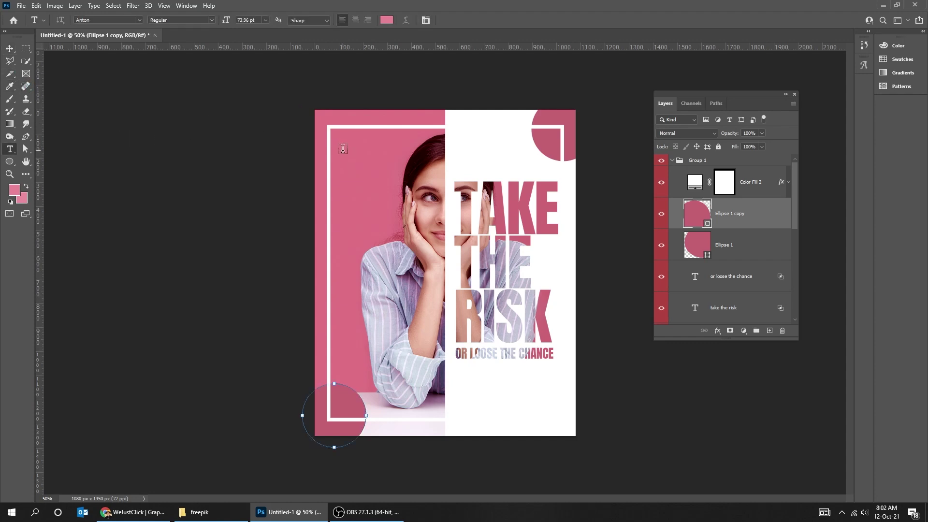
# Type the stacked 'COVER' / 'DESIGN' title at the top-left and scale it up slightly.
pyautogui.click(343, 149)
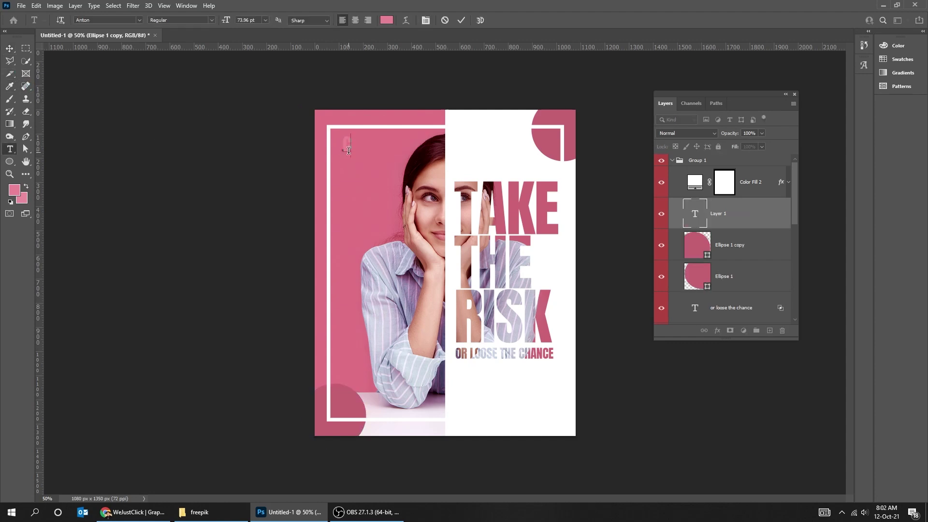
pyautogui.write('COVER')
pyautogui.press('Return')
pyautogui.write('DESIGN')
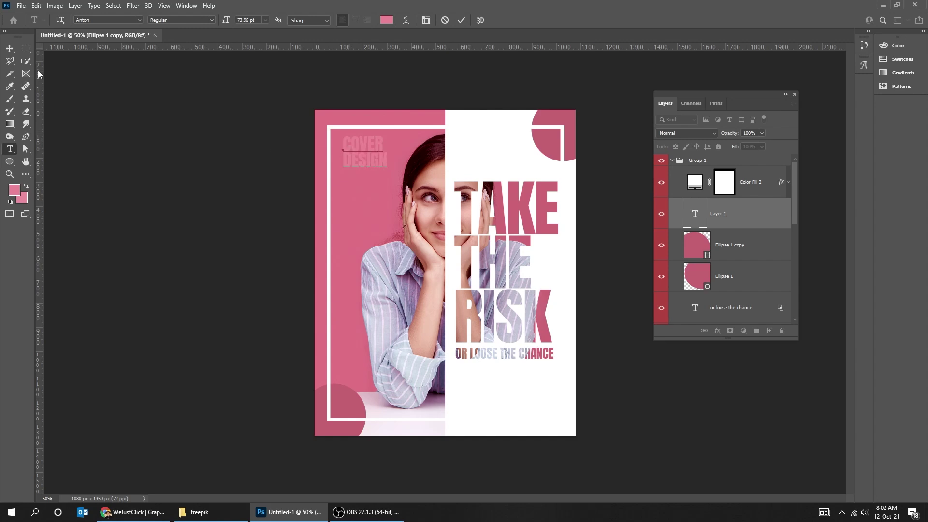
pyautogui.click(10, 49)
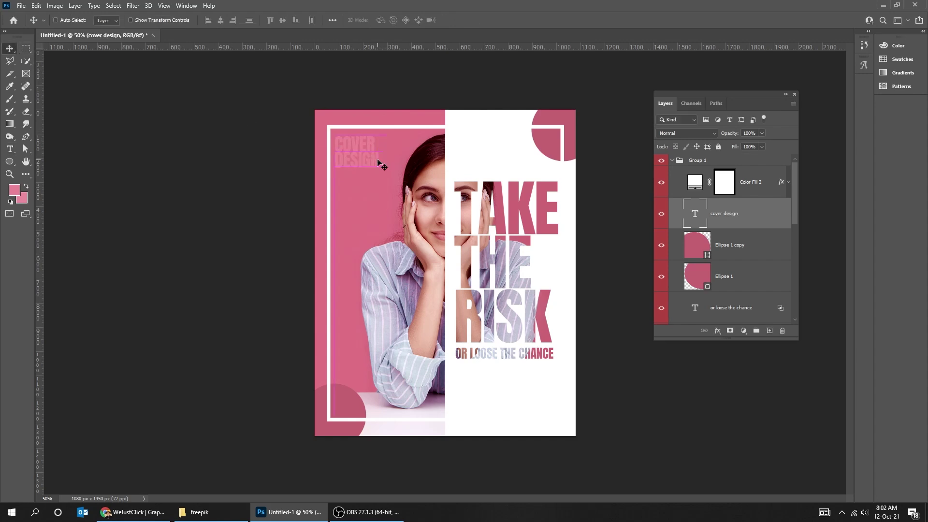
pyautogui.hotkey('ctrl', 't')
pyautogui.moveTo(379, 172); pyautogui.dragTo(396, 184)
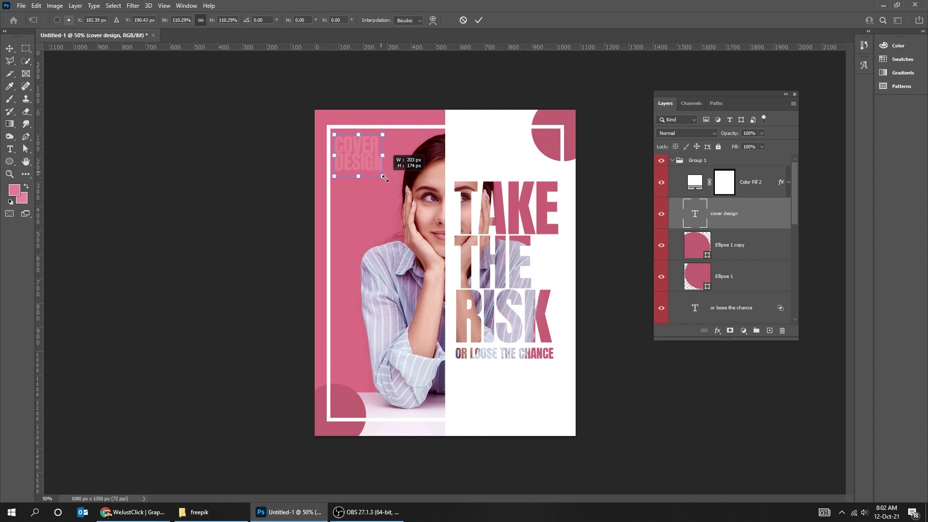
pyautogui.press('Return')
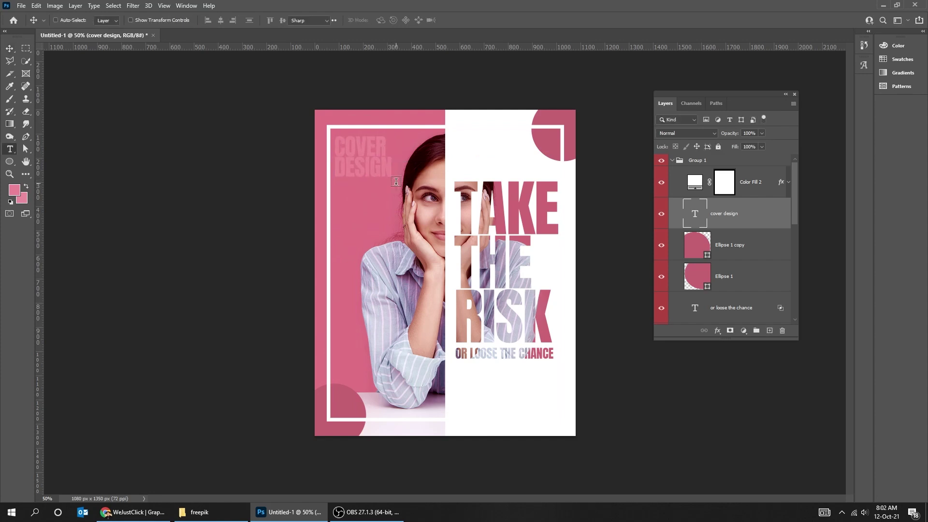
pyautogui.press('t')
# Change the COVER DESIGN title to a lighter pink and adjust its tracking and leading.
pyautogui.click(355, 145)
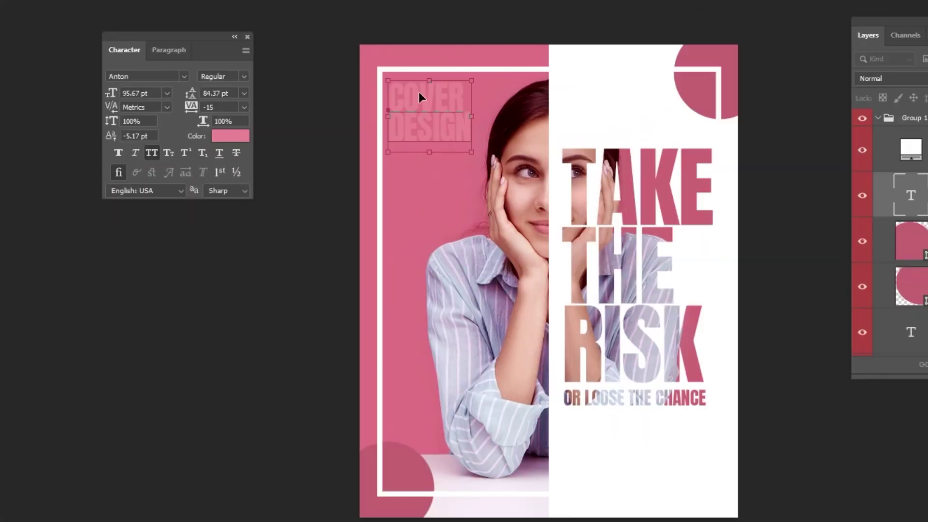
pyautogui.click(210, 108)
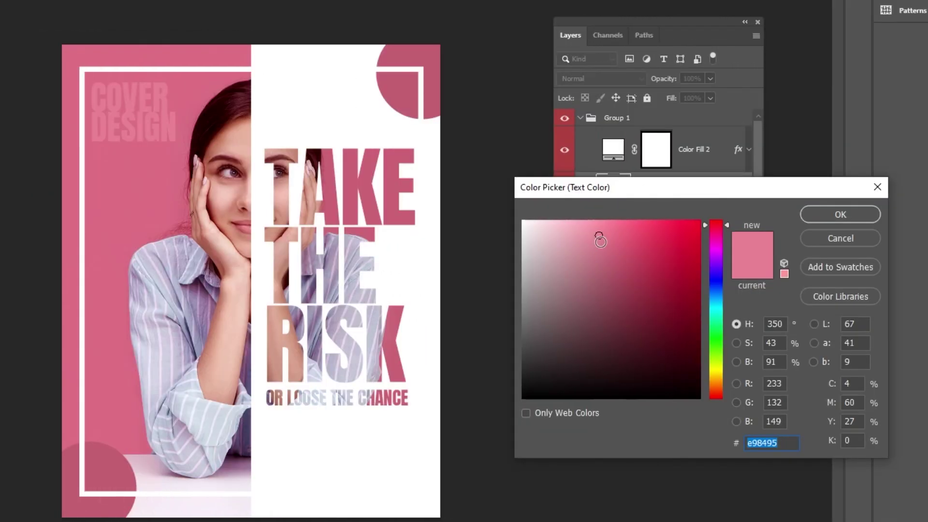
pyautogui.moveTo(620, 283); pyautogui.dragTo(580, 227)
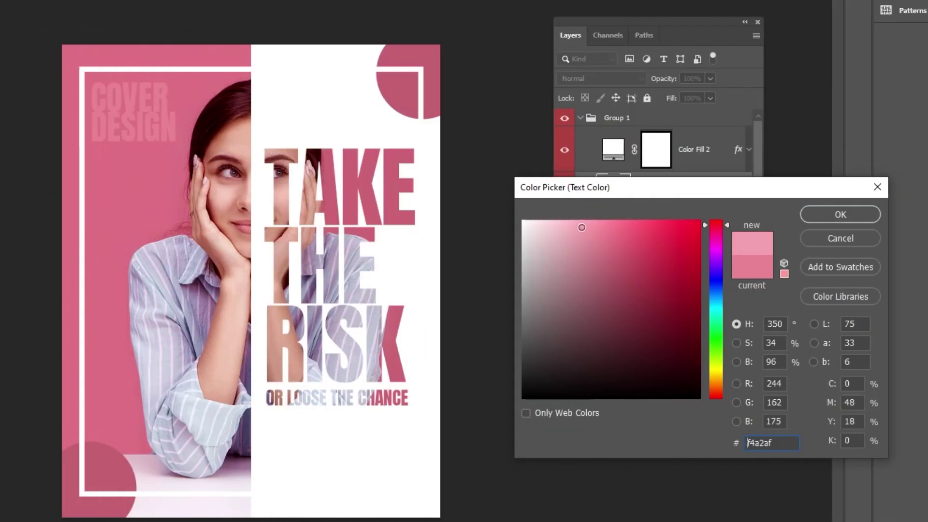
pyautogui.click(839, 214)
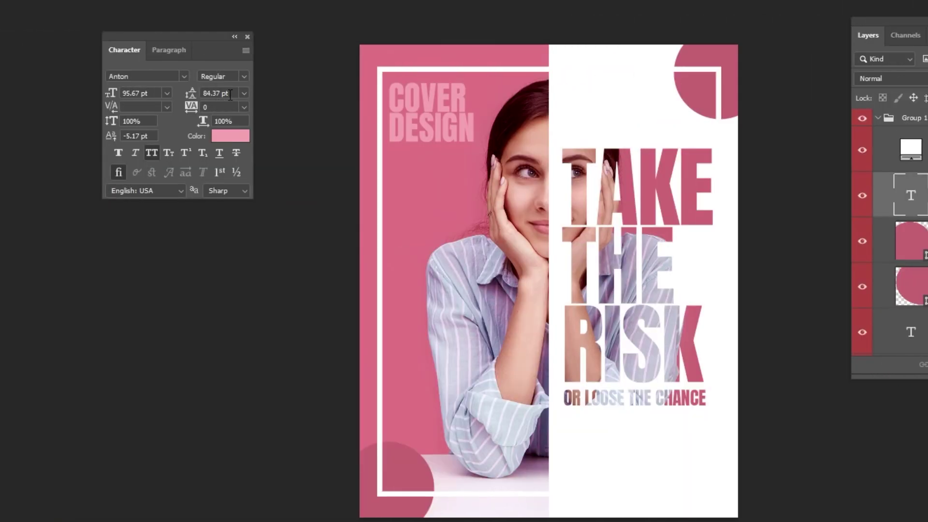
pyautogui.moveTo(231, 93); pyautogui.dragTo(200, 92)
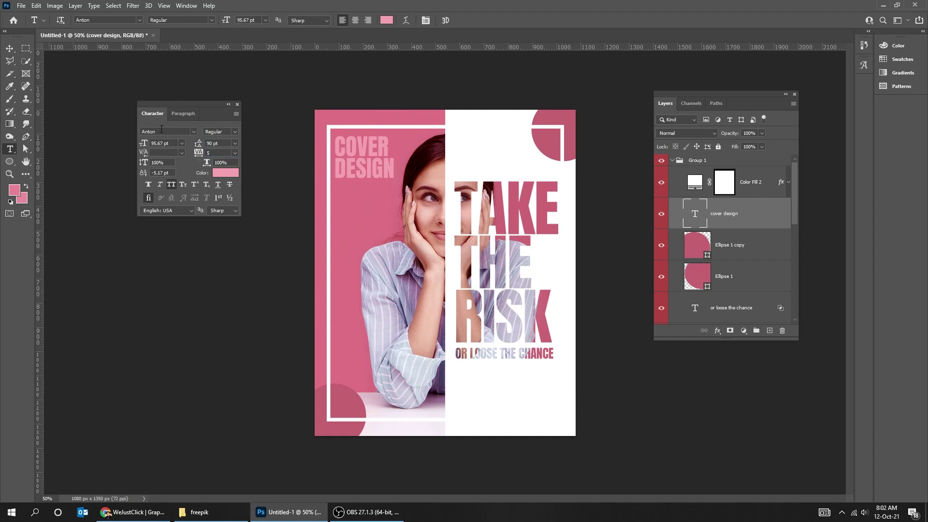
# Scale the COVER DESIGN title down to about 82 pt, then preview the design without panels.
pyautogui.press('v')
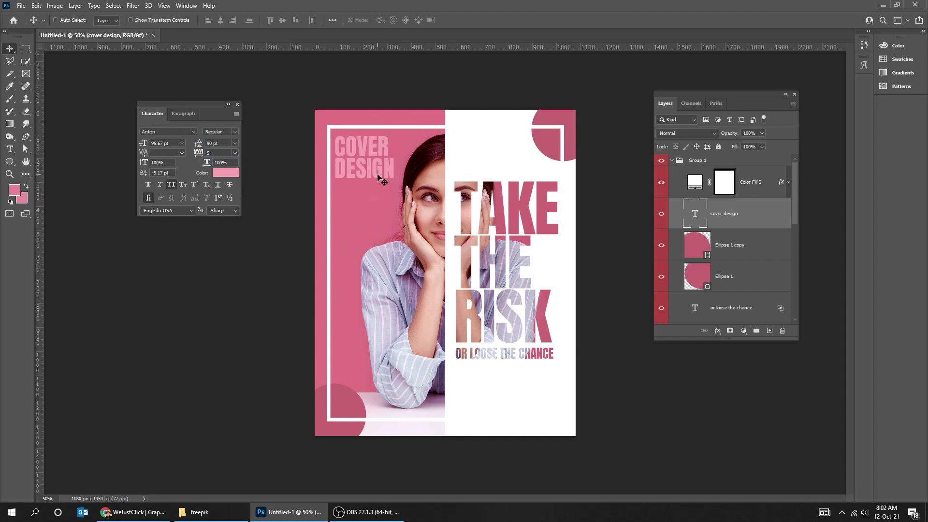
pyautogui.hotkey('ctrl', 't')
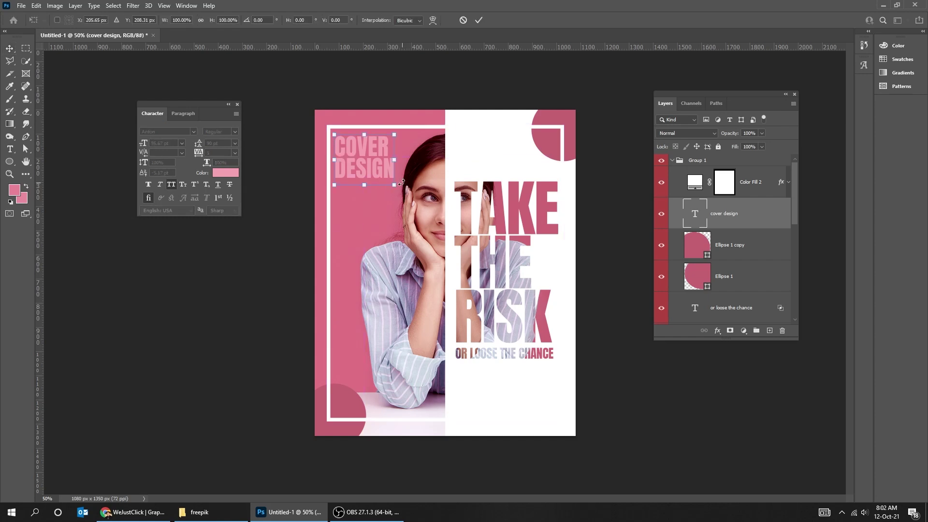
pyautogui.moveTo(395, 185); pyautogui.dragTo(390, 180)
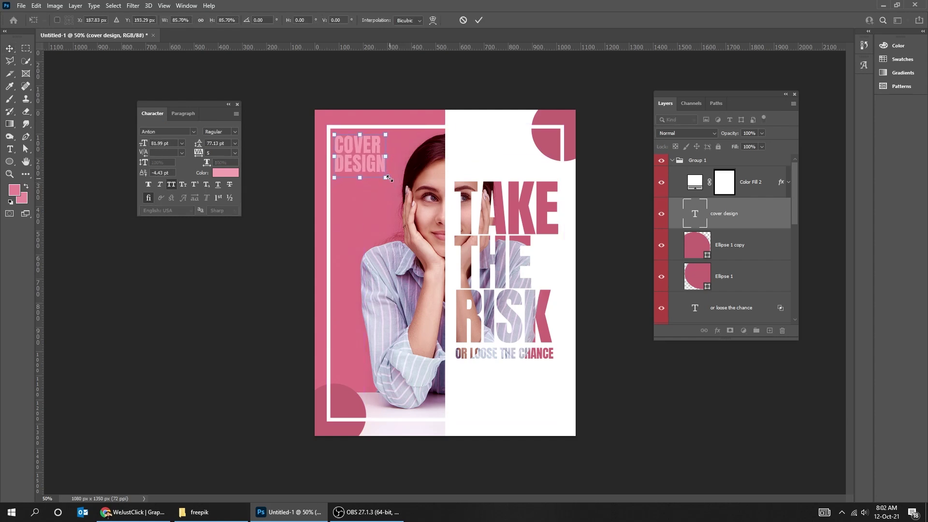
pyautogui.press('Return')
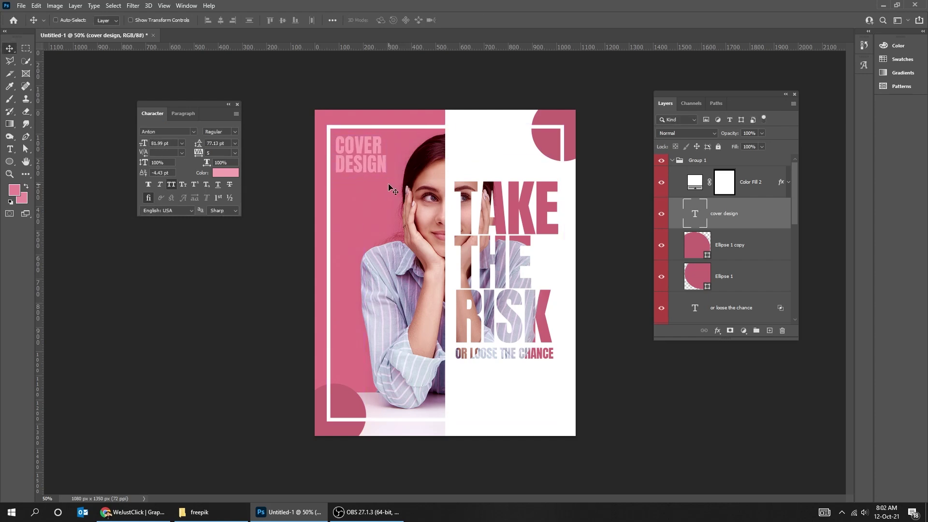
pyautogui.press('Tab')
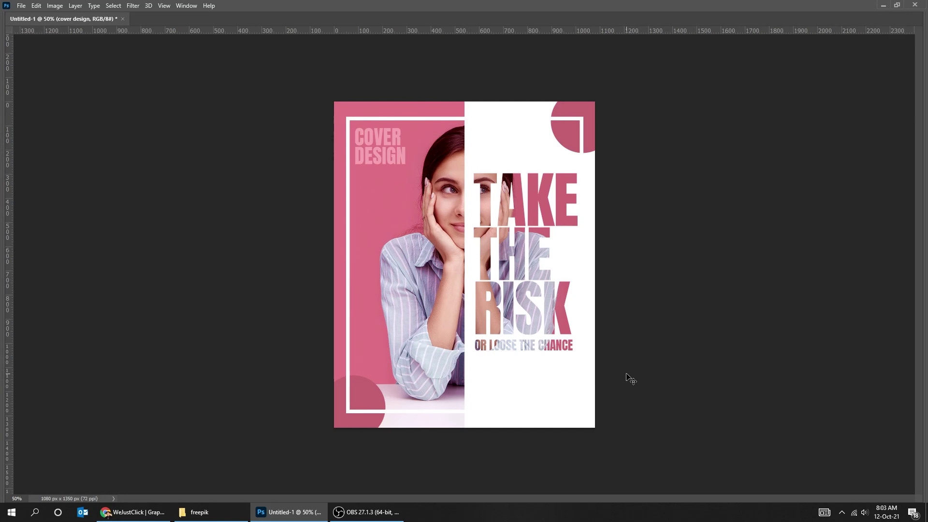
pyautogui.scroll(2, 630, 378)
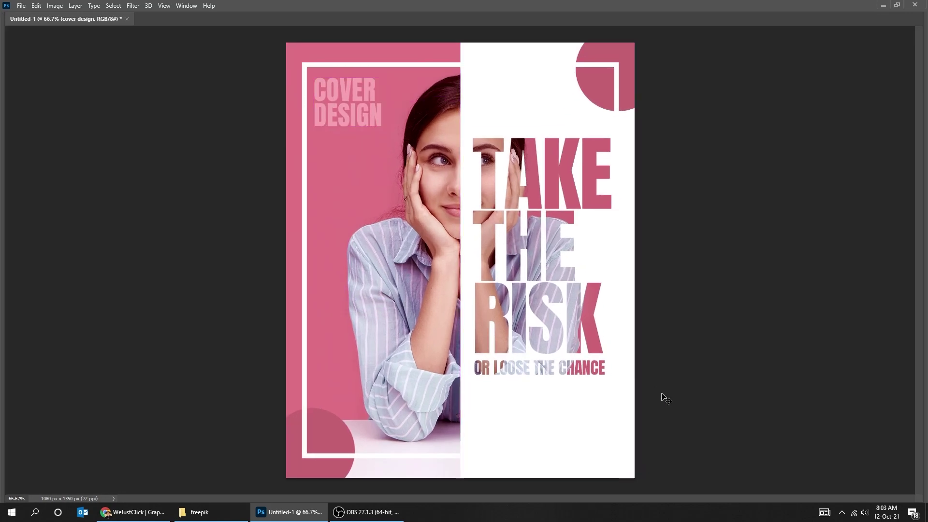
pyautogui.press('Tab')
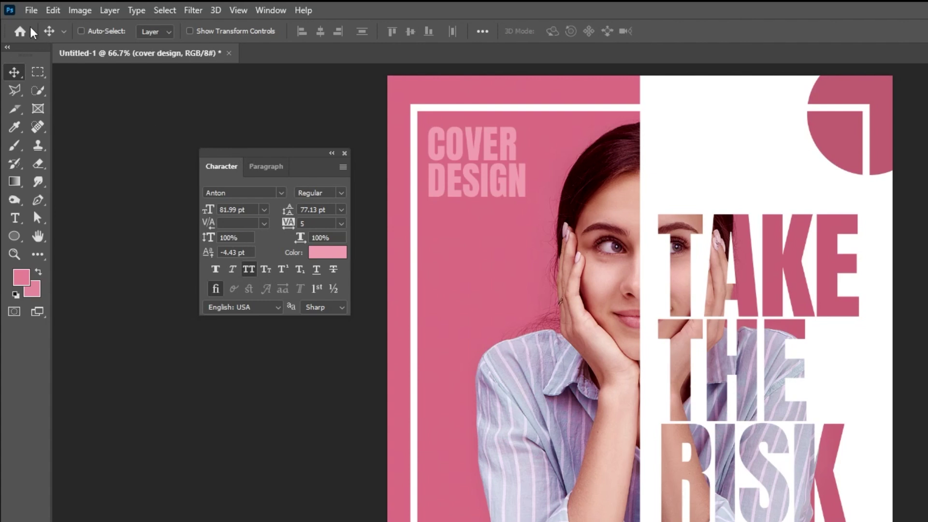
# Set up a Save for Web (Legacy) export as JPEG at quality 100.
pyautogui.click(32, 10)
pyautogui.moveTo(48, 215)
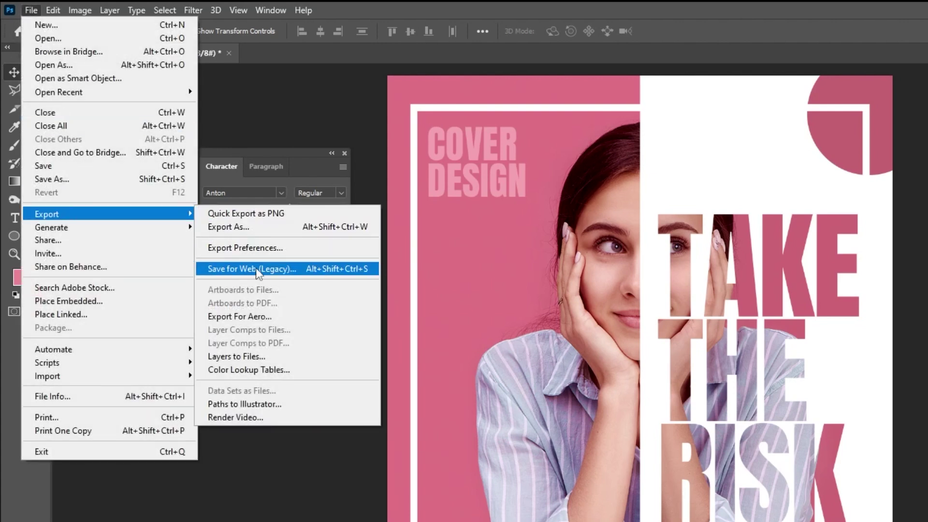
pyautogui.click(310, 270)
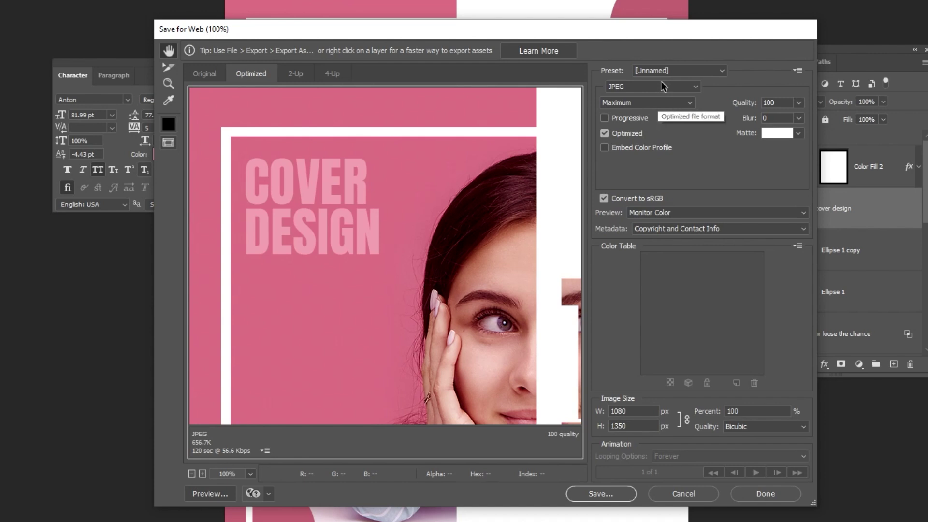
pyautogui.click(662, 86)
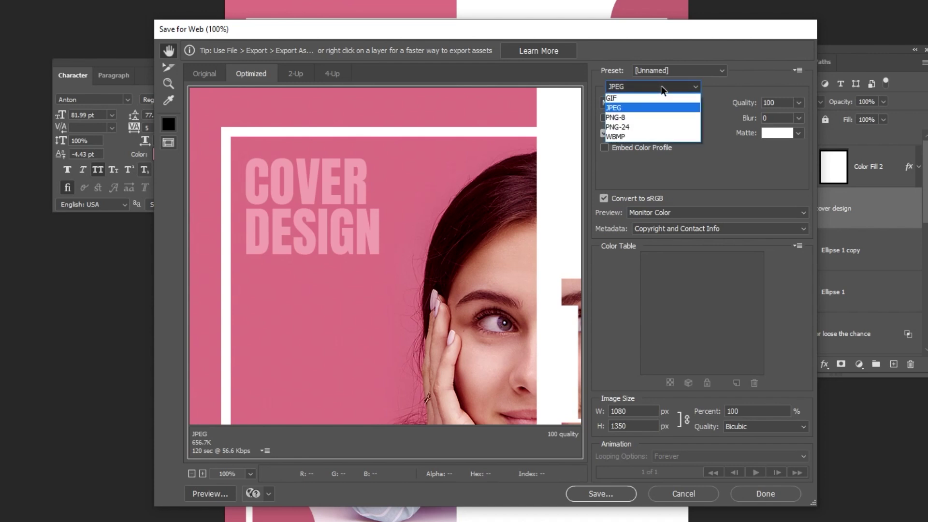
pyautogui.click(660, 107)
pyautogui.hotkey('ctrl', '-')
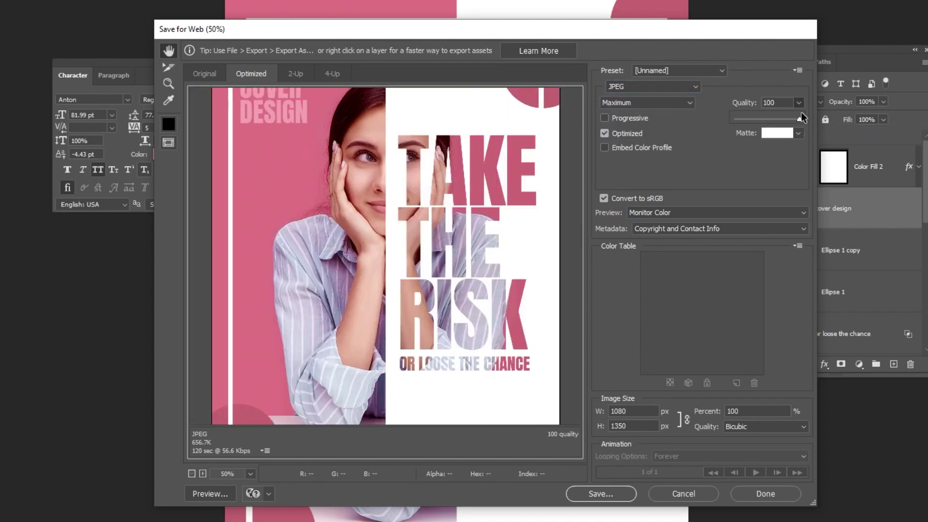
pyautogui.moveTo(790, 119); pyautogui.dragTo(804, 119)
# Cancel the save and close the export window without writing a file.
pyautogui.click(606, 494)
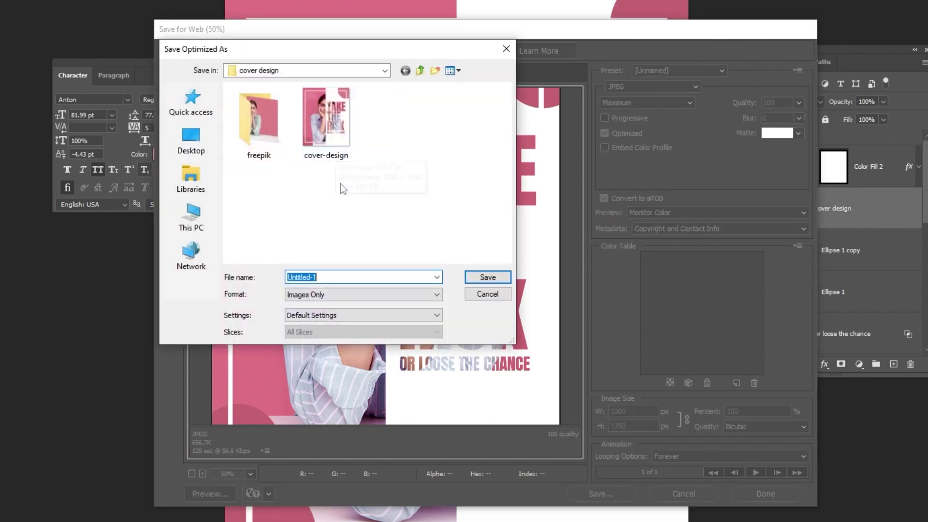
pyautogui.click(487, 293)
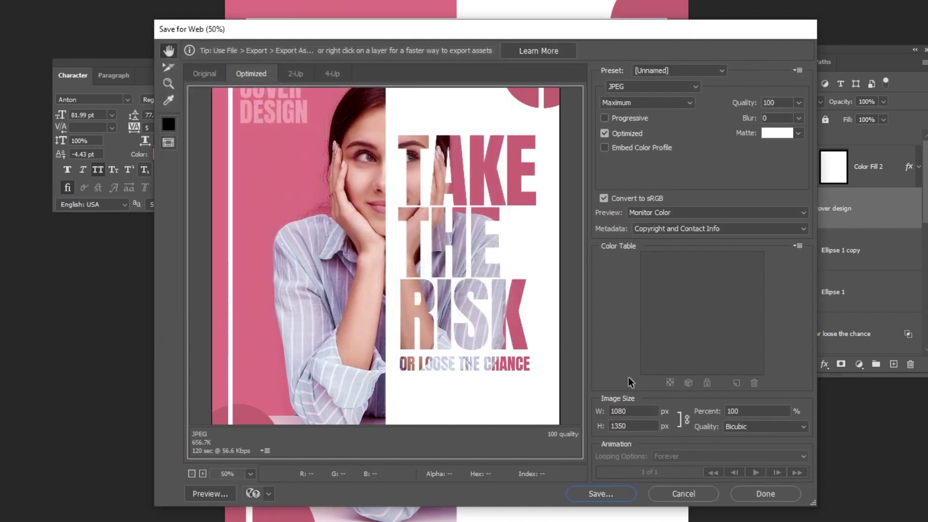
pyautogui.click(678, 496)
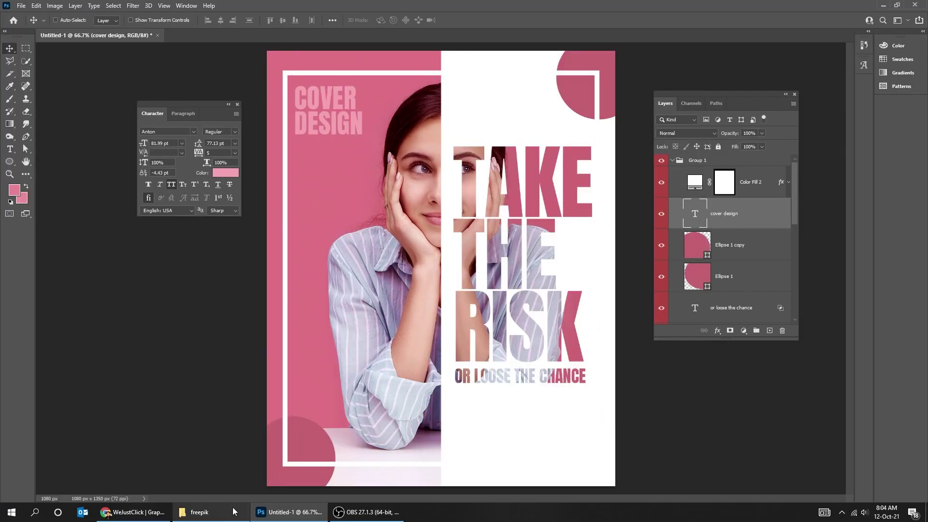
# In File Explorer, go up to the cover design folder and open the cover-design JPEG in Photos.
pyautogui.click(199, 512)
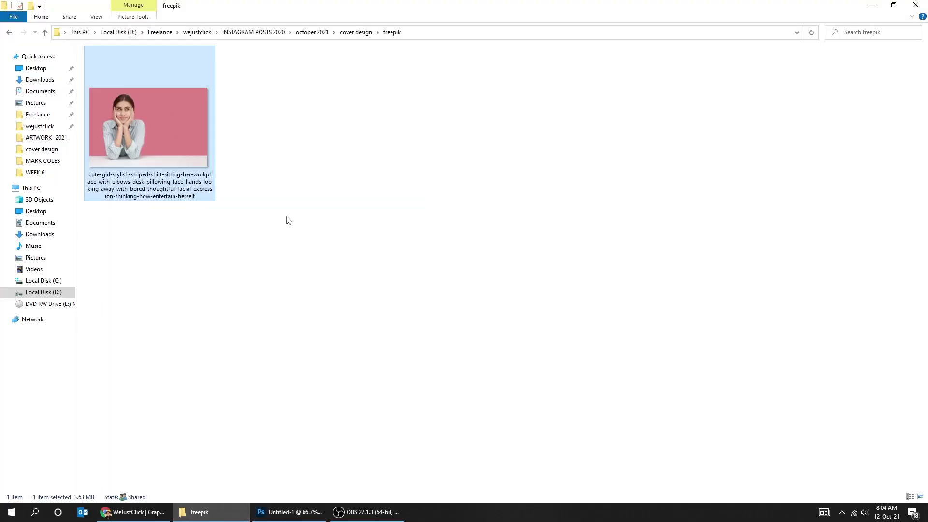
pyautogui.click(355, 32)
pyautogui.doubleClick(214, 73)
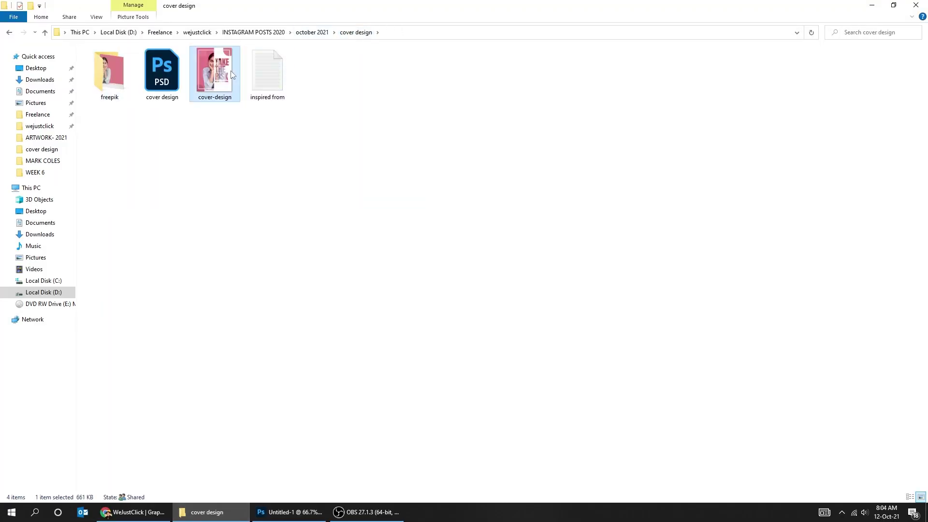